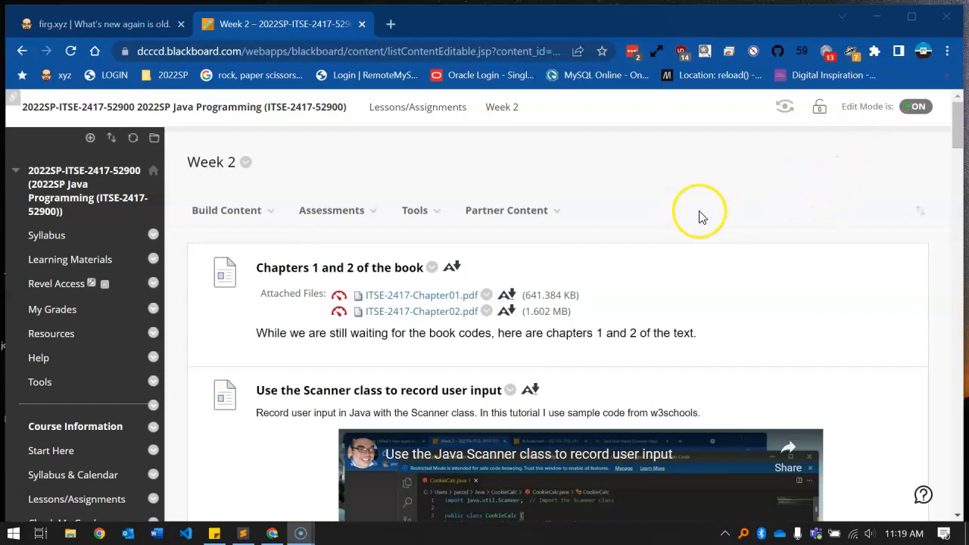
- Search the web for netbeans in a new browser tab and open the Apache NetBeans website
click(587, 137)
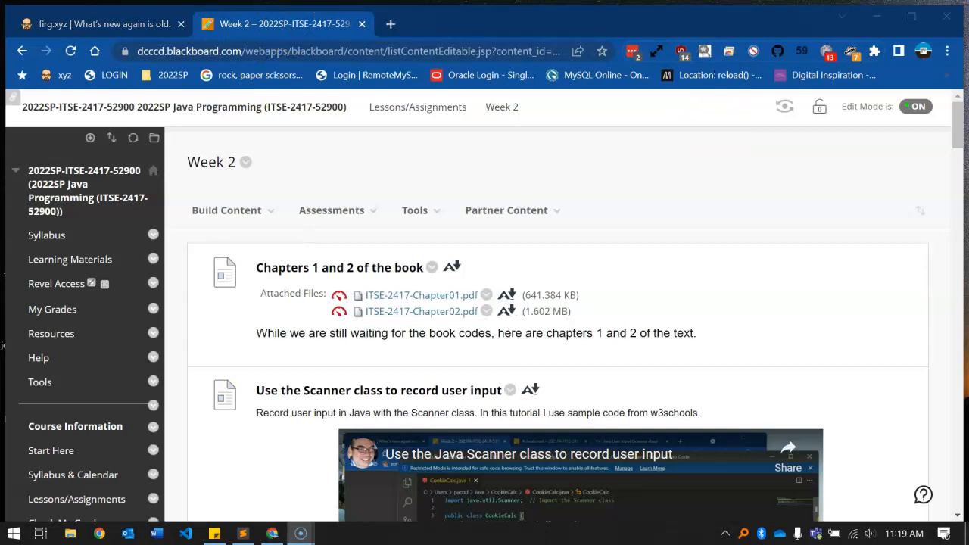
click(391, 23)
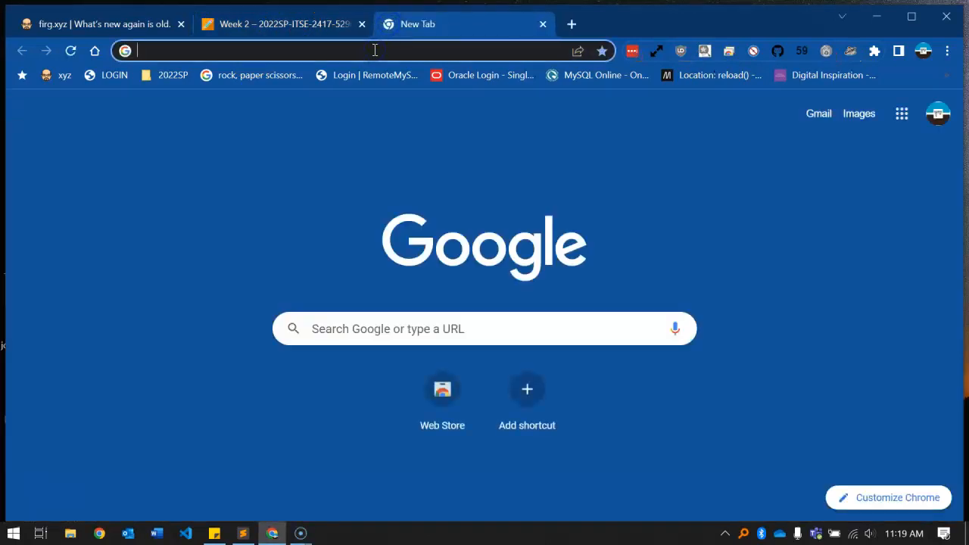
text(netbe)
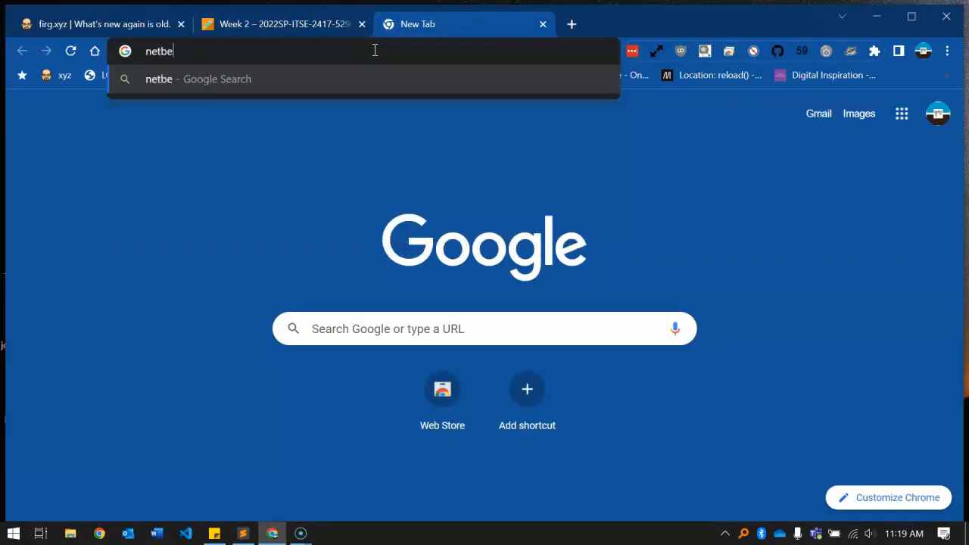
text(ans)
key(Return)
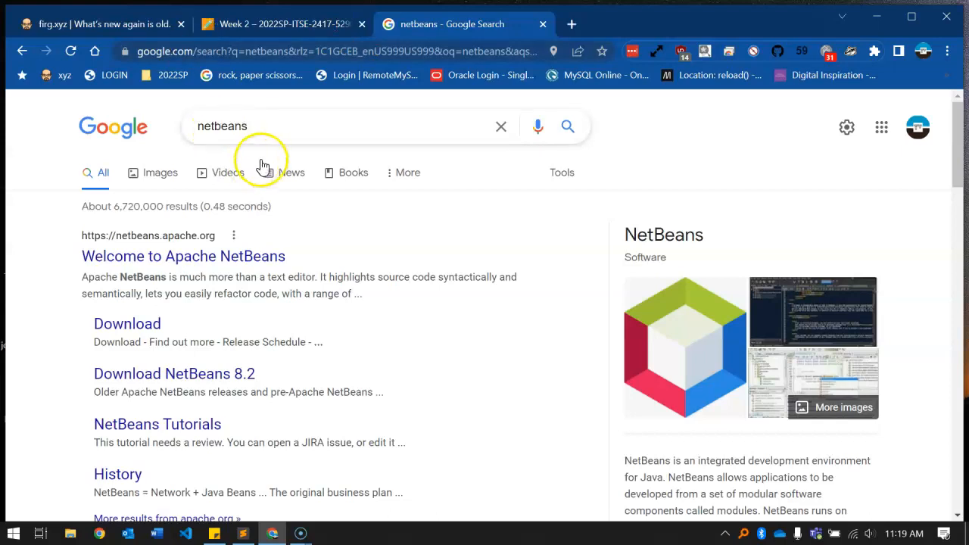
click(190, 251)
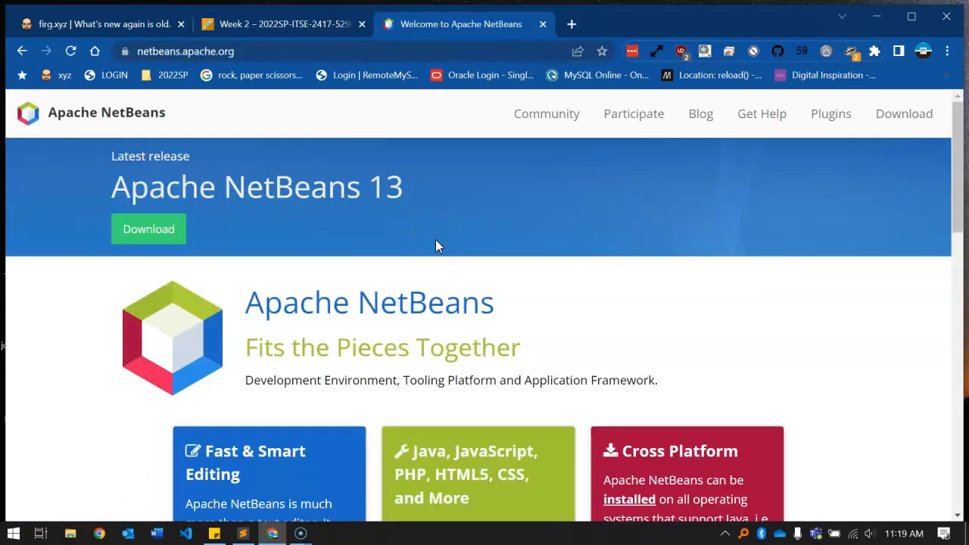
- Go to the Apache NetBeans releases and open the download page for version 13
scroll(445, 286, down, 1)
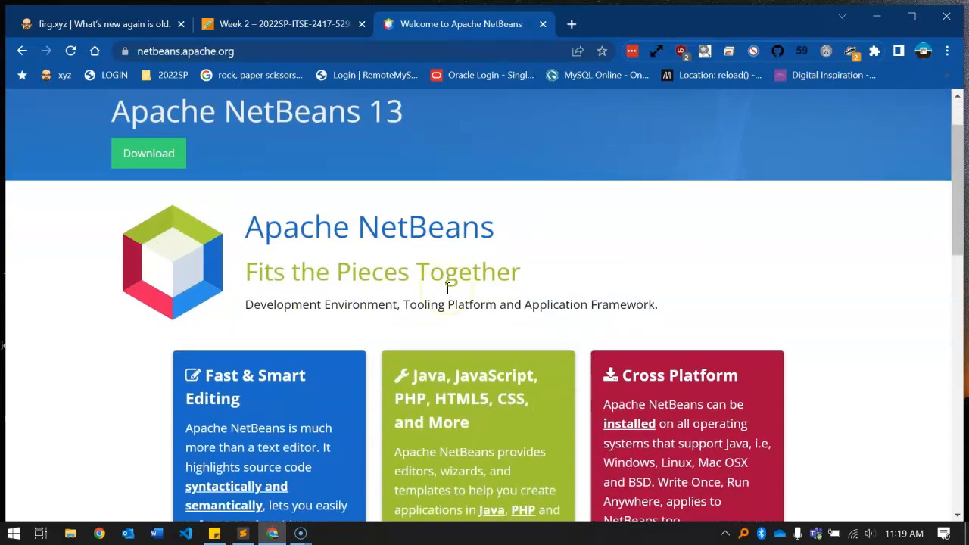
scroll(446, 286, down, 2)
scroll(446, 282, down, 1)
scroll(446, 282, up, 3)
scroll(446, 284, up, 1)
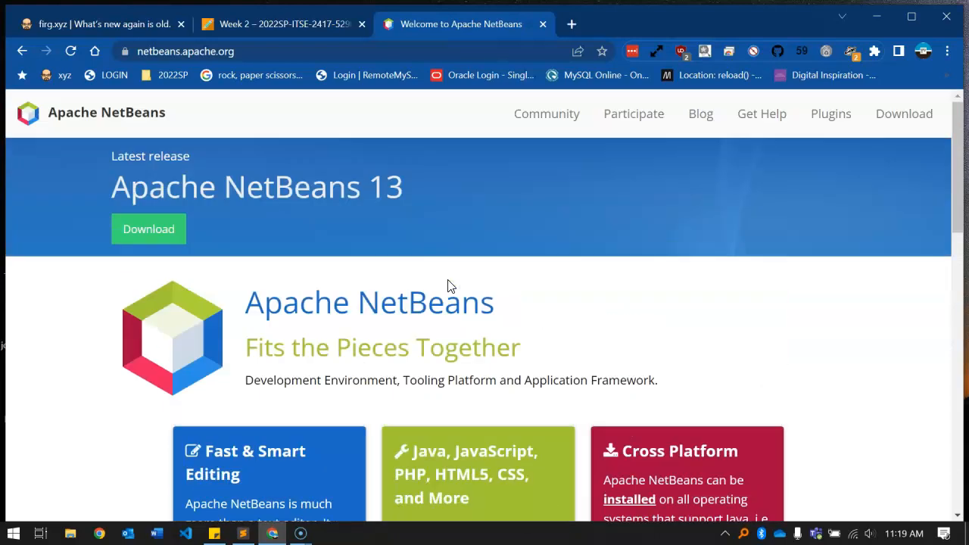
click(901, 114)
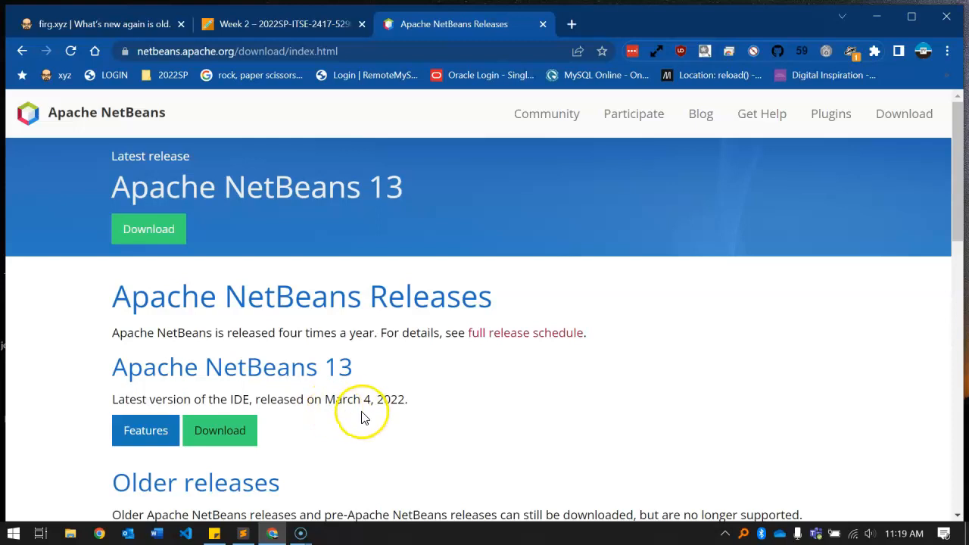
click(238, 430)
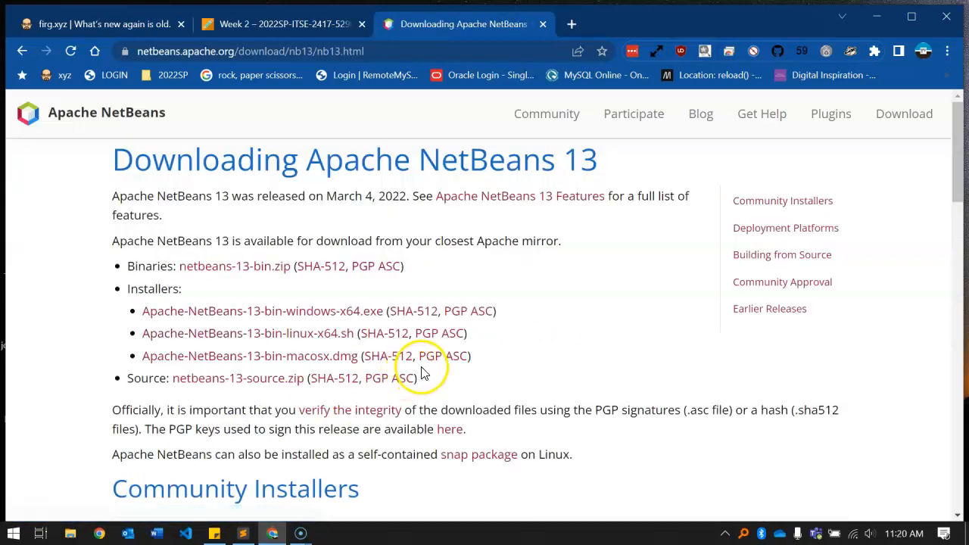
- Review the NetBeans 13 download page and open the mirror page for the Windows installer Apache-NetBeans-13-bin-windows-x64.exe
scroll(445, 371, down, 2)
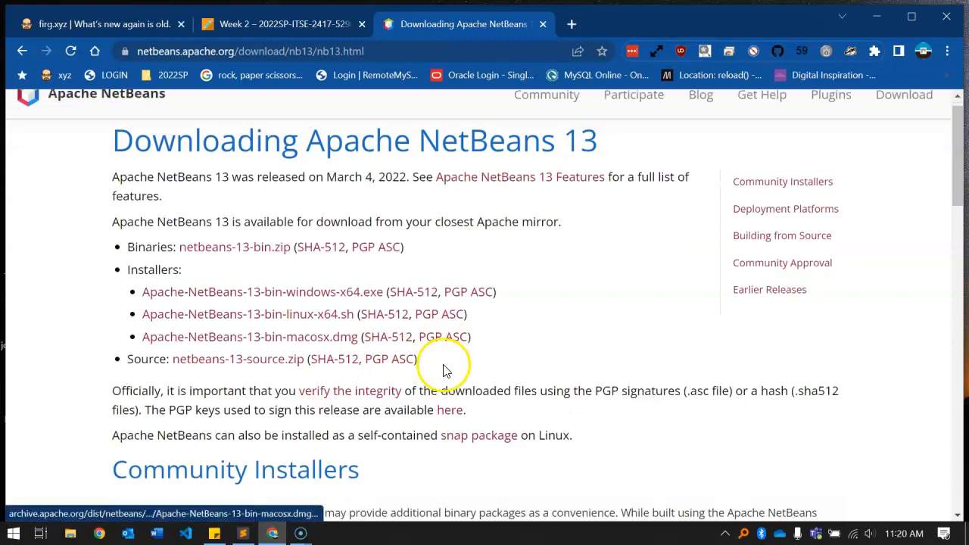
scroll(446, 372, down, 2)
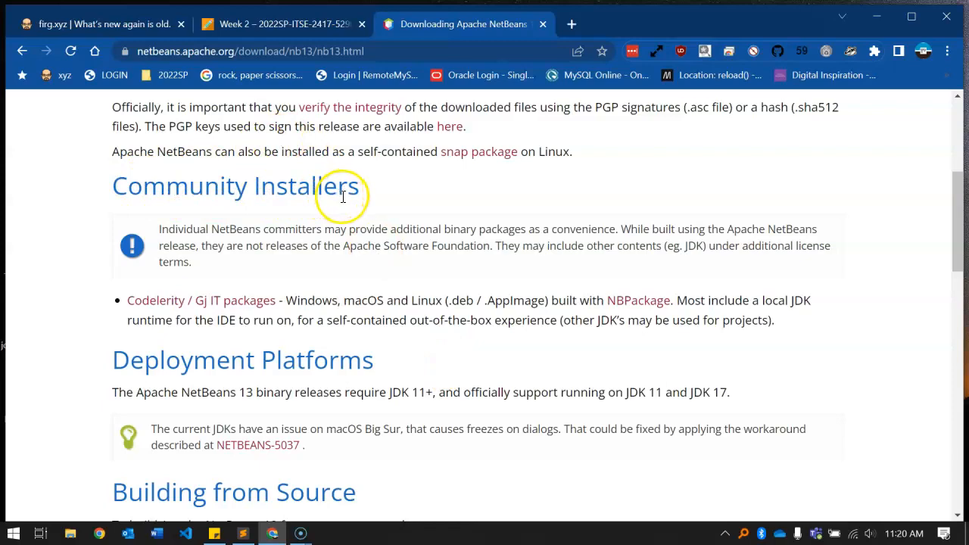
scroll(346, 271, up, 1)
scroll(359, 271, down, 4)
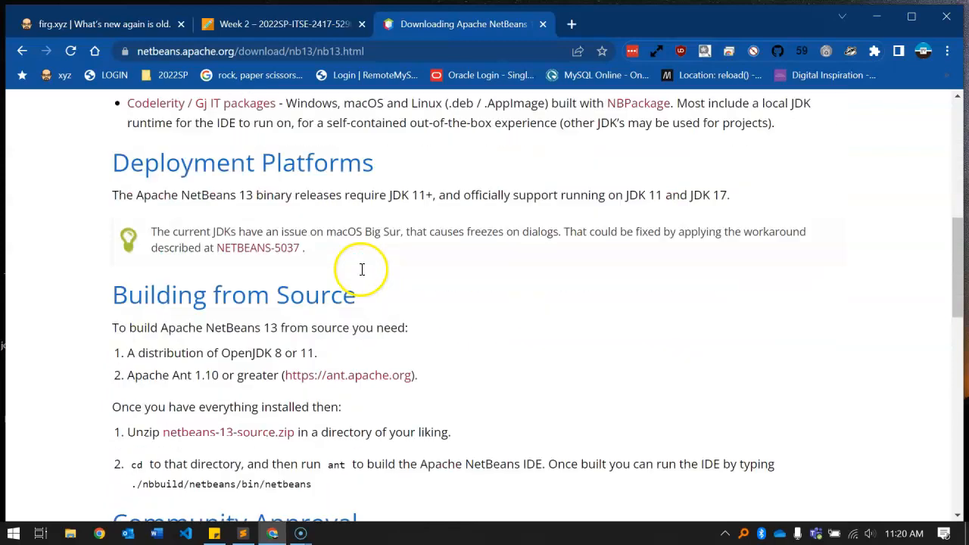
scroll(362, 277, down, 7)
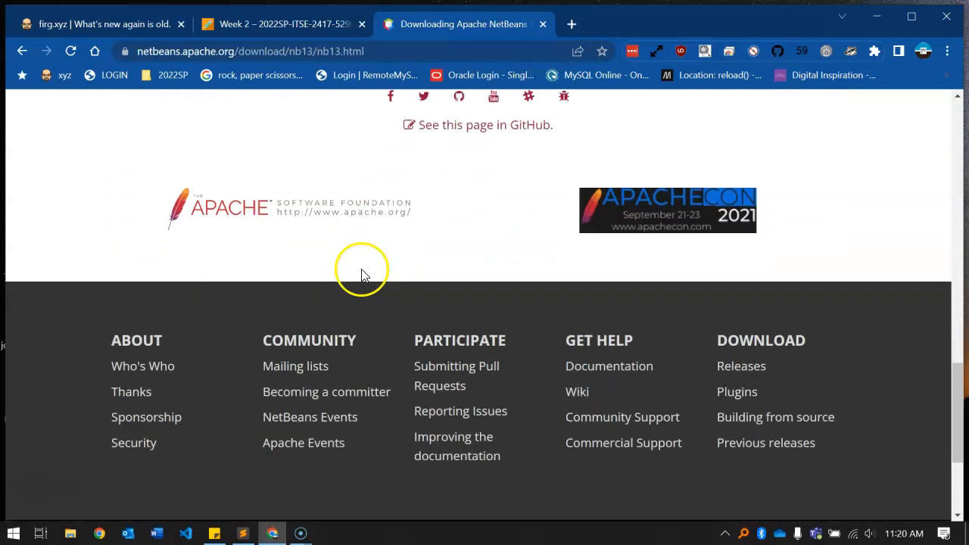
scroll(363, 272, up, 9)
scroll(363, 274, up, 6)
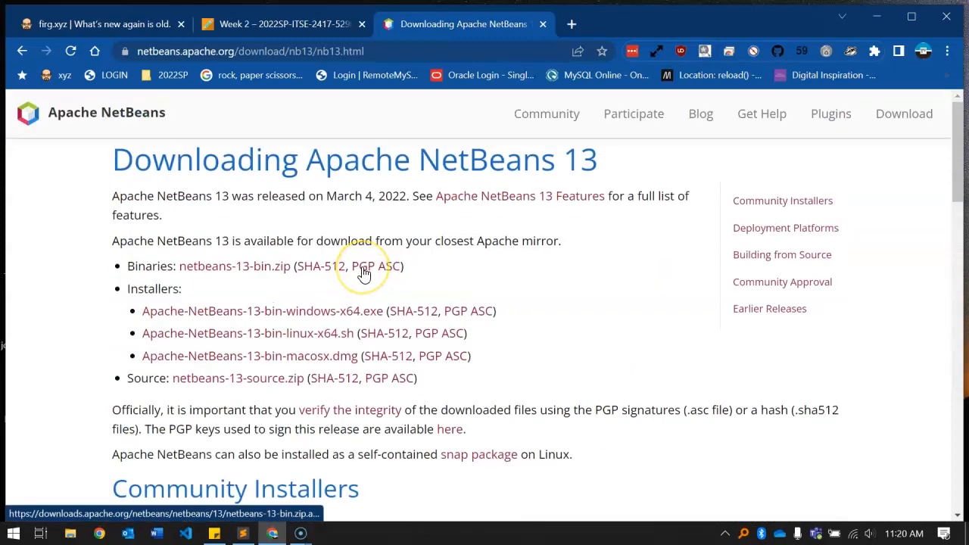
click(214, 310)
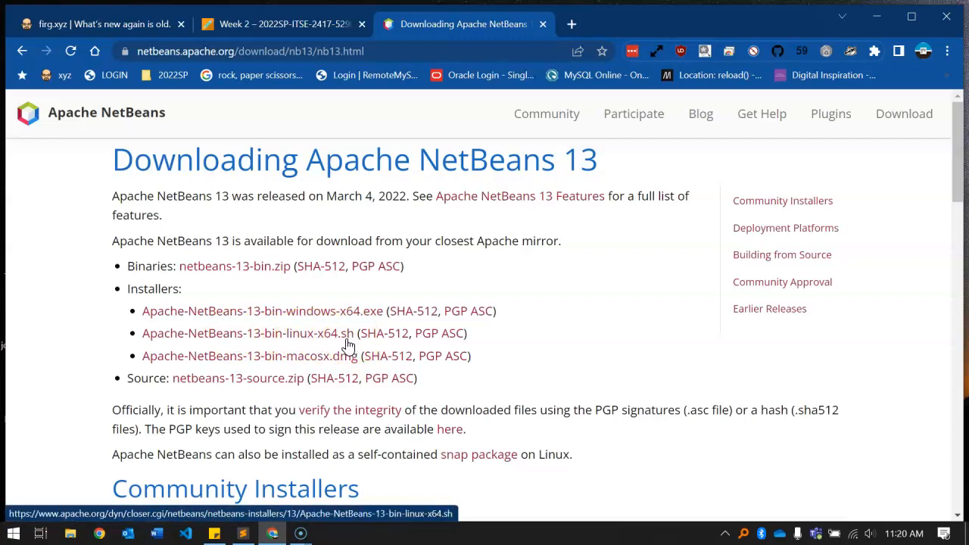
click(311, 316)
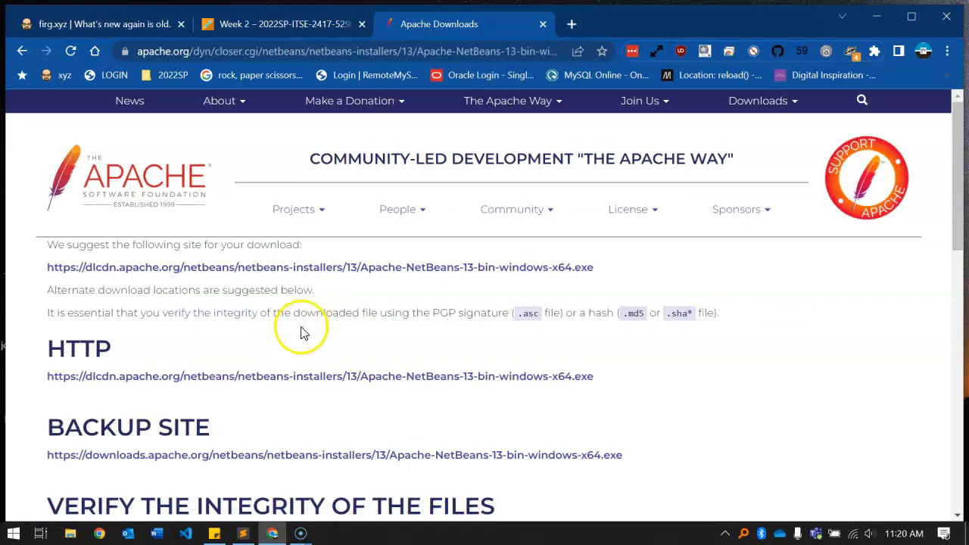
- Download Apache-NetBeans-13-bin-windows-x64.exe from the HTTP mirror and save it to the Desktop
scroll(299, 336, down, 2)
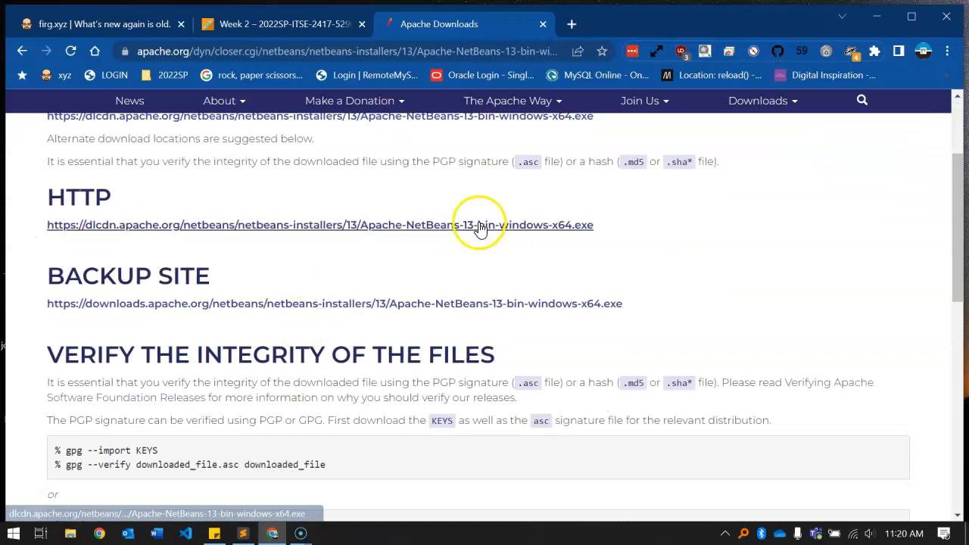
click(545, 232)
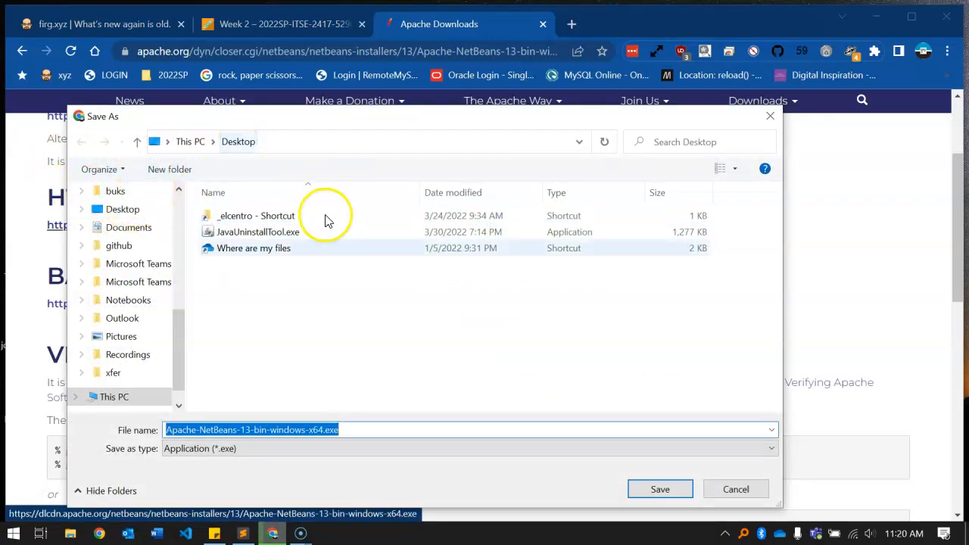
click(661, 491)
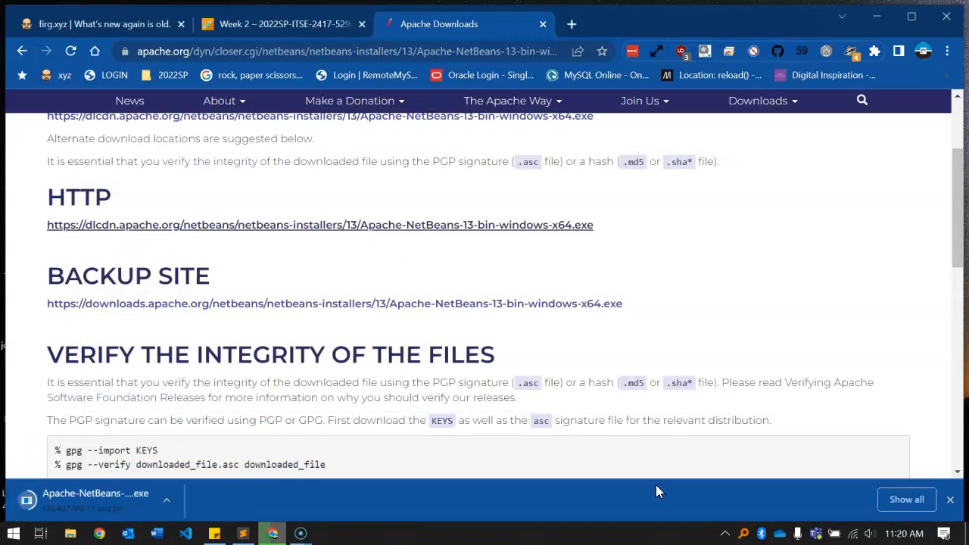
- Show the downloaded file in its folder, minimize the browser and run Apache-NetBeans-13-bin-windows-x64.exe
click(165, 501)
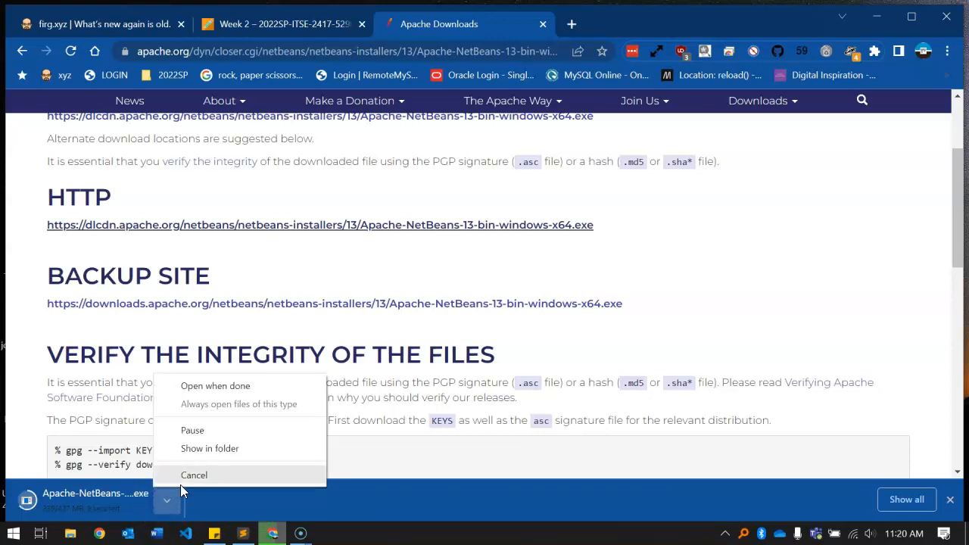
click(200, 449)
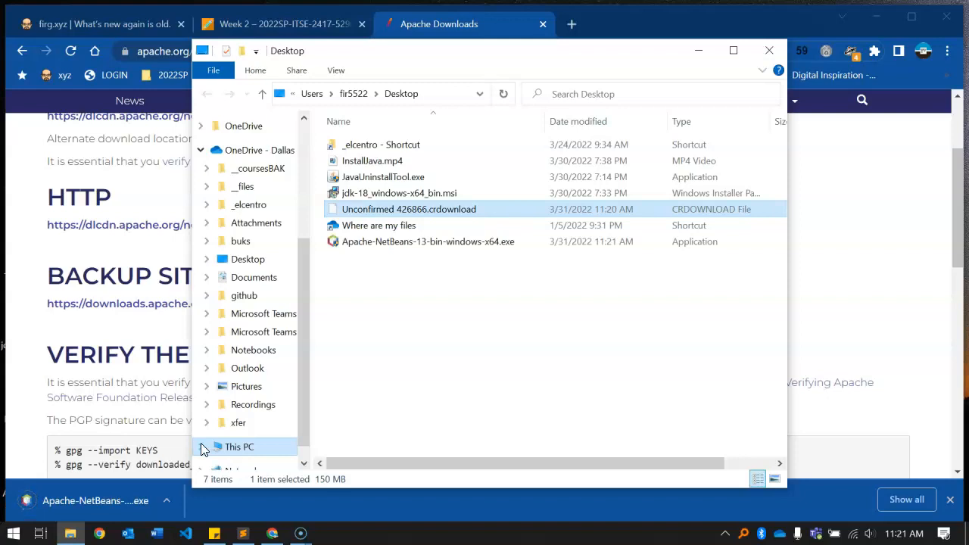
double_click(441, 244)
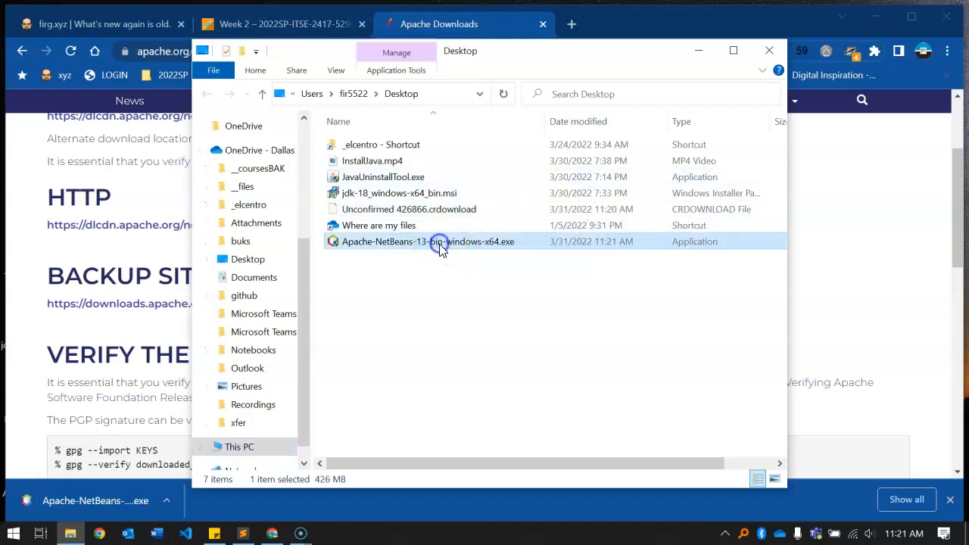
click(877, 17)
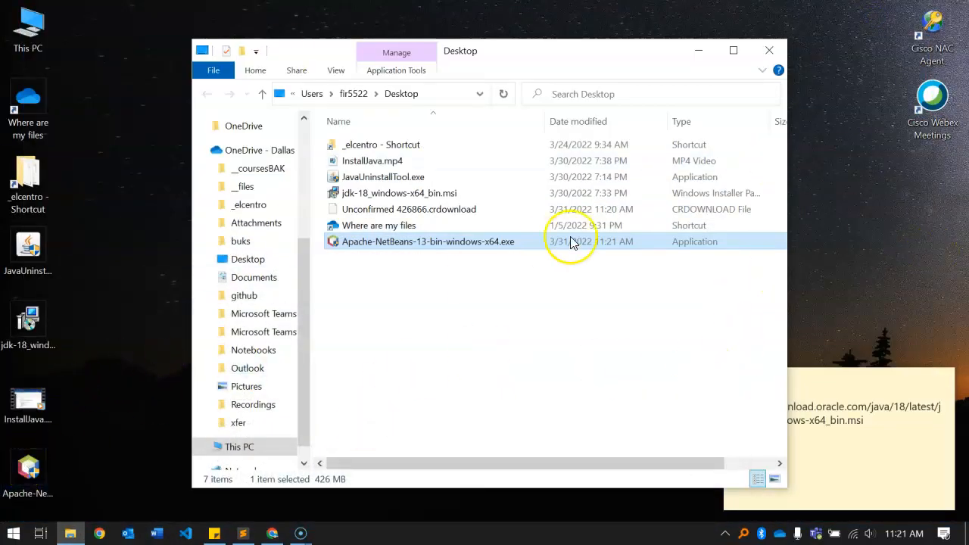
double_click(372, 251)
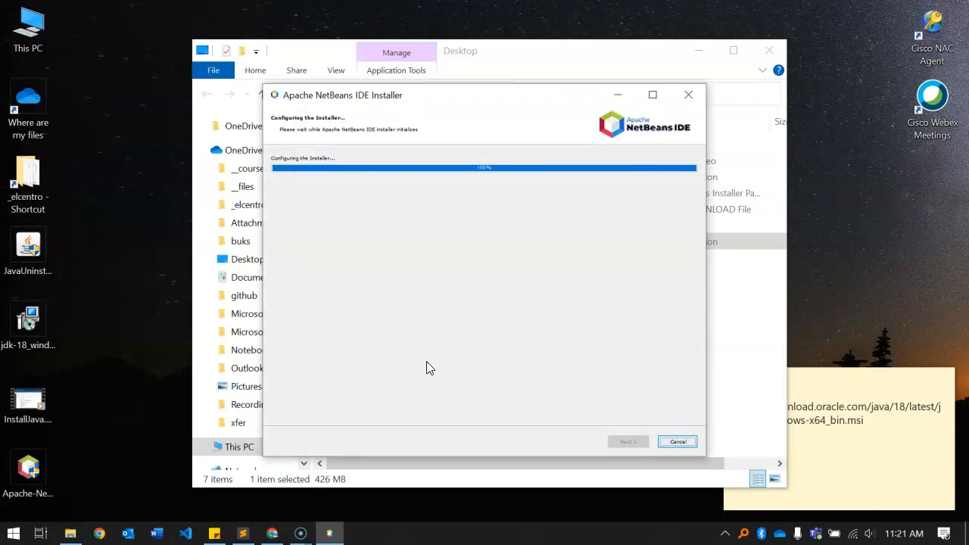
- Continue the installer with the default packs and runtimes, read through the license agreement and accept its terms
click(439, 349)
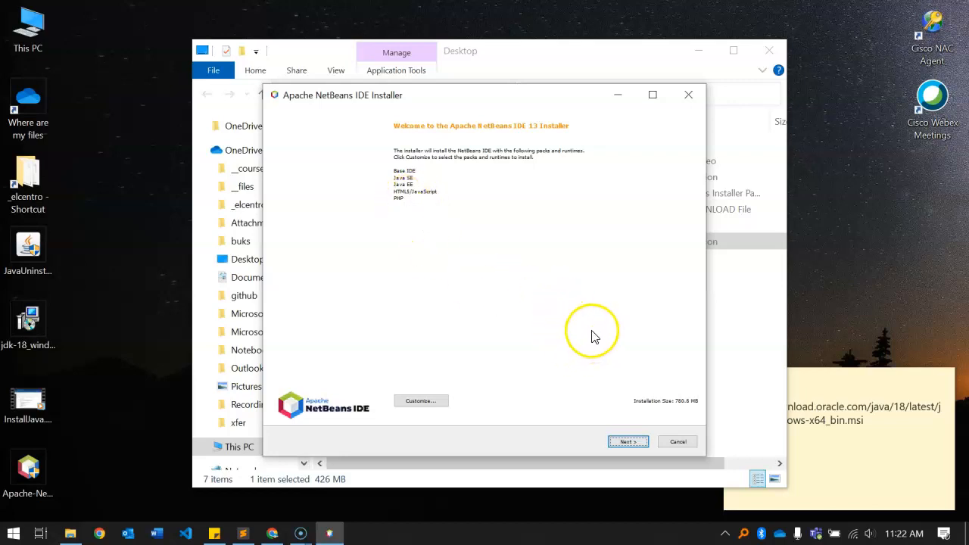
click(628, 442)
scroll(547, 340, down, 20)
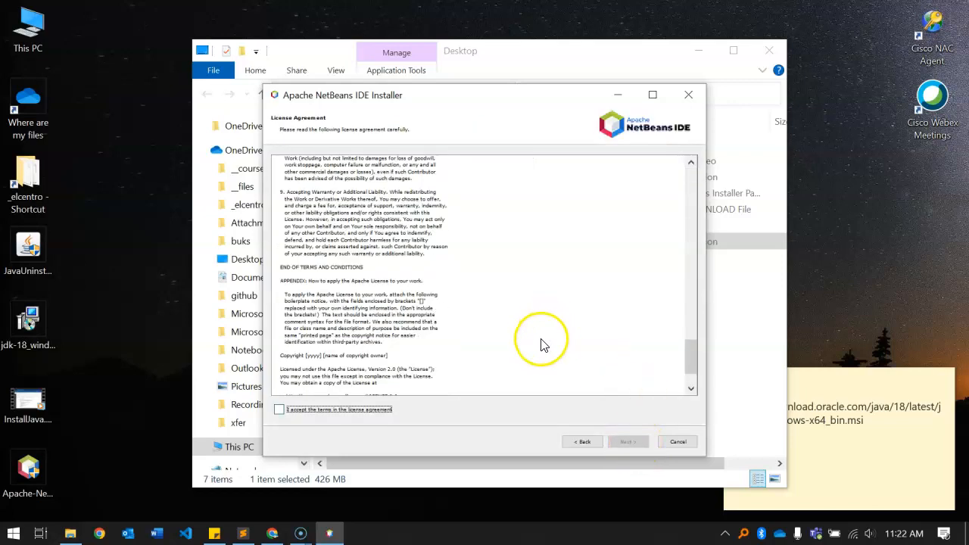
scroll(530, 333, up, 20)
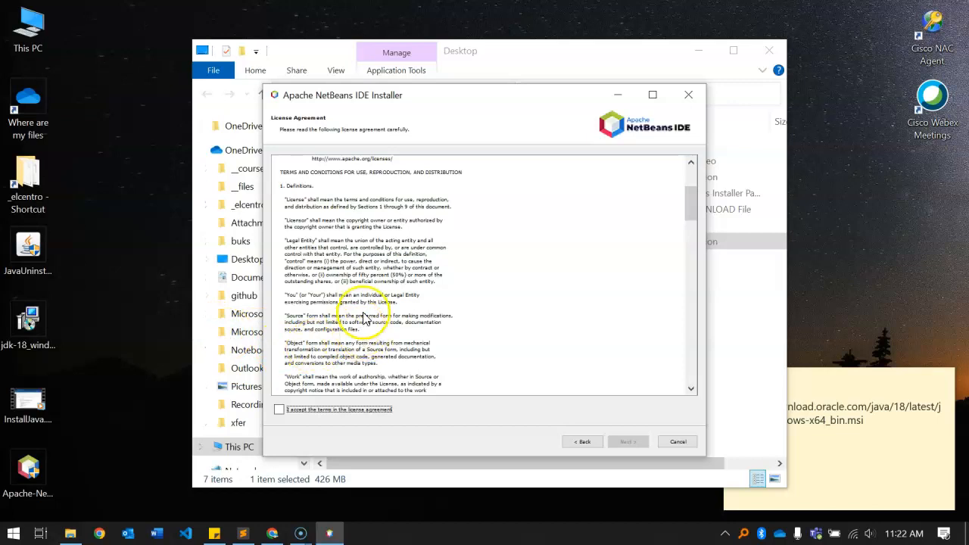
scroll(347, 299, down, 20)
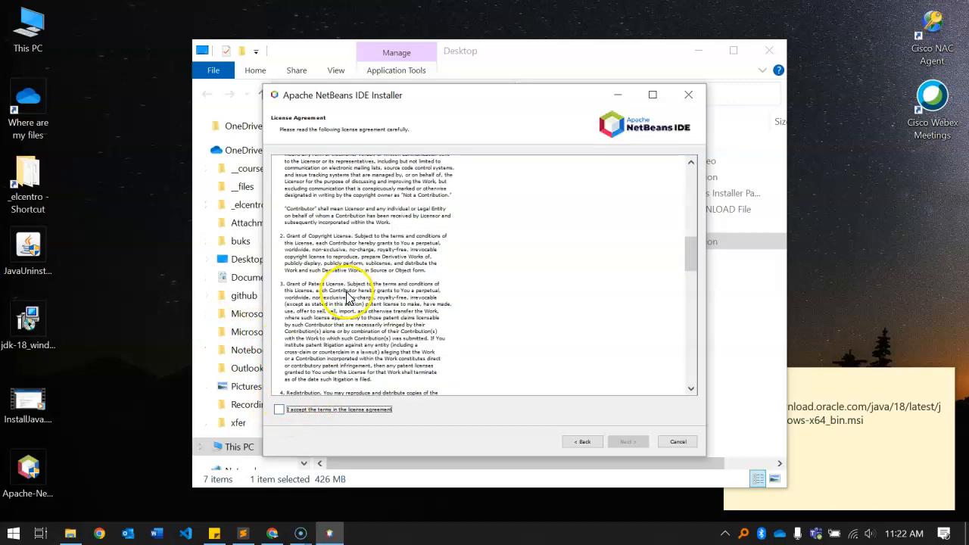
scroll(344, 299, down, 5)
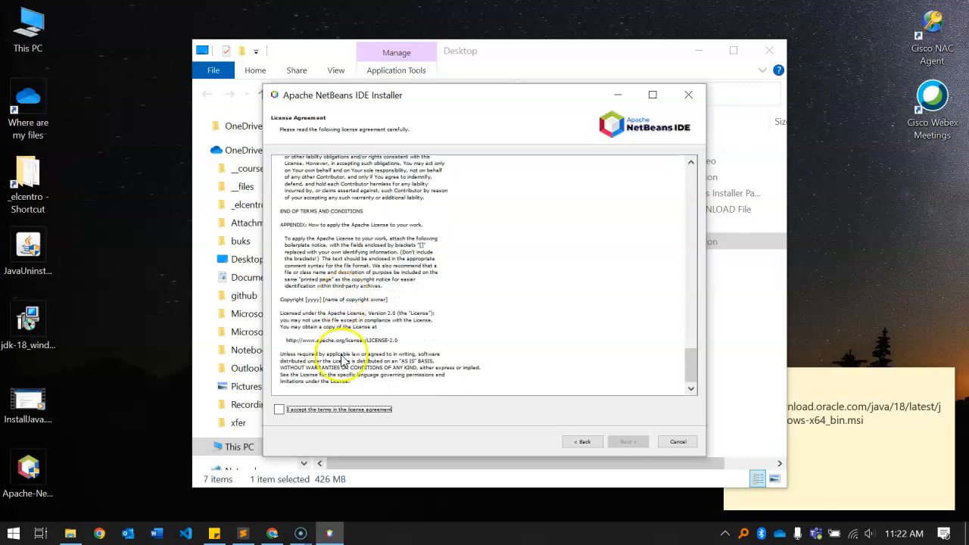
click(279, 410)
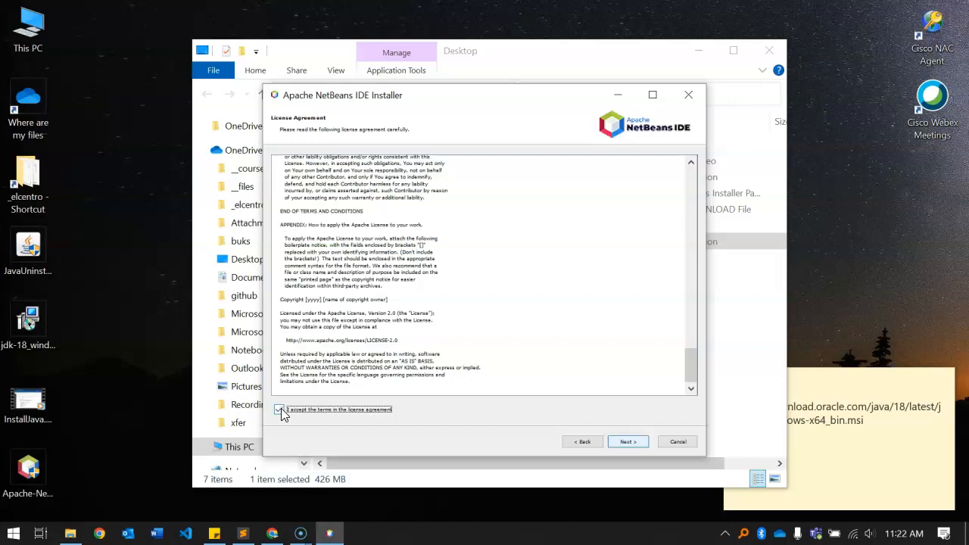
click(625, 442)
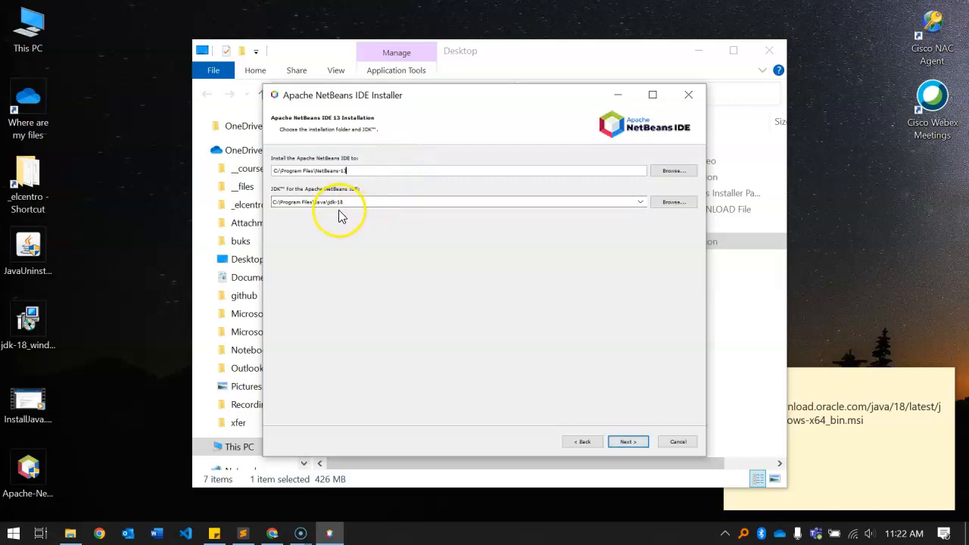
- Install with the default folder C:\Program Files\NetBeans-13, jdk-18 and Check for Updates enabled, and close the Desktop folder window
click(627, 444)
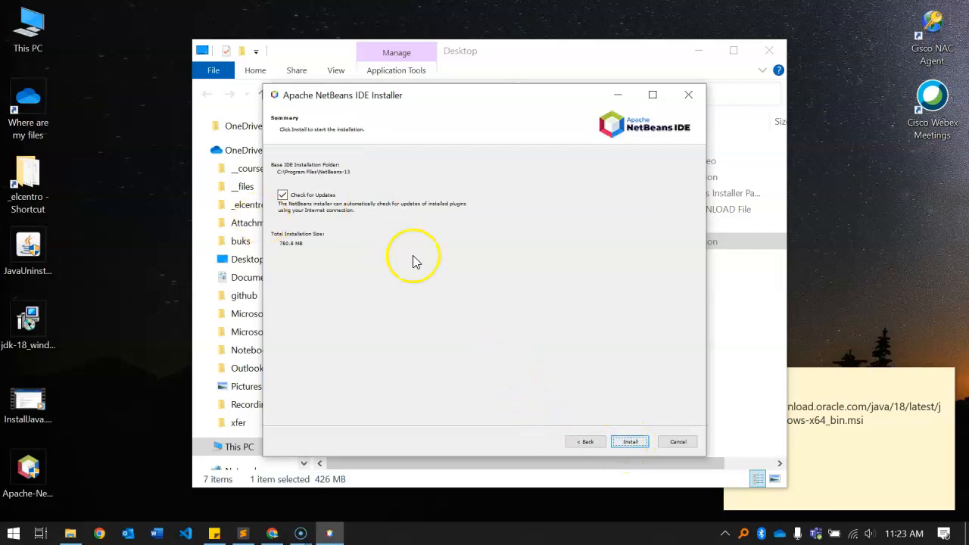
click(630, 442)
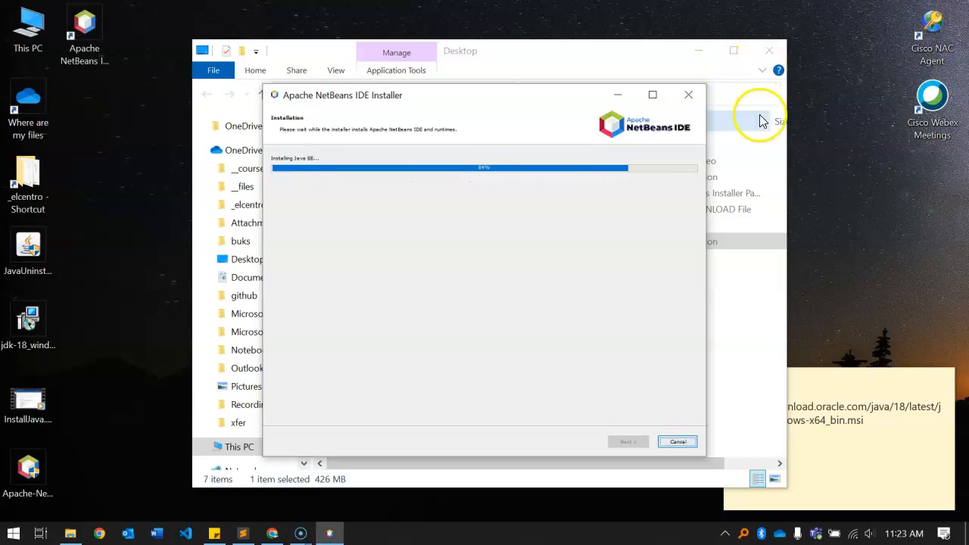
drag(324, 48, 318, 65)
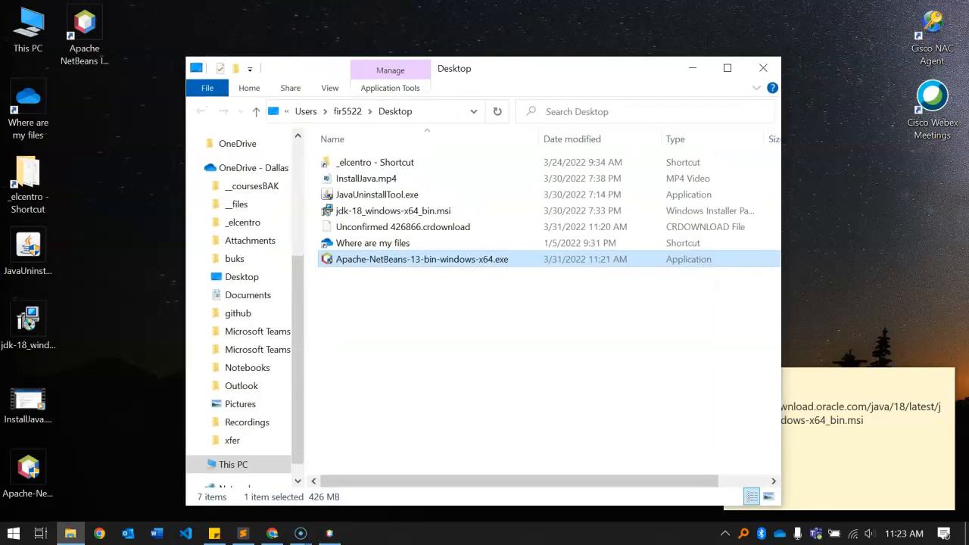
click(773, 67)
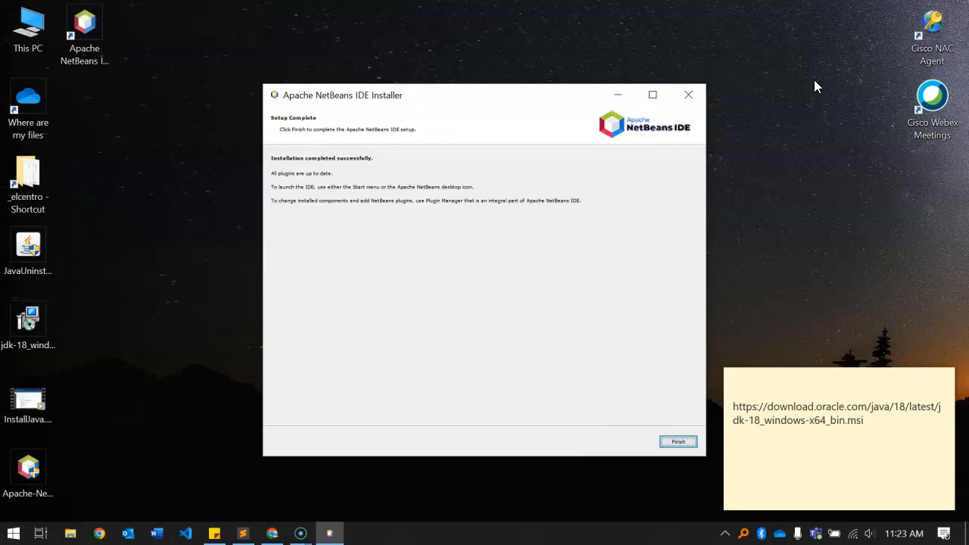
- Finish the completed installer, launch Apache NetBeans from the desktop and look over the Projects and Files views
click(687, 442)
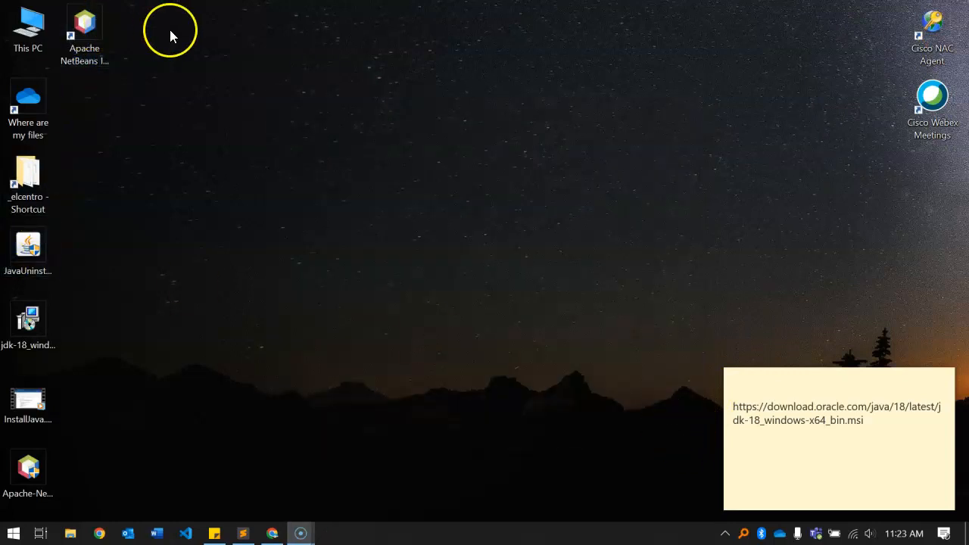
double_click(91, 29)
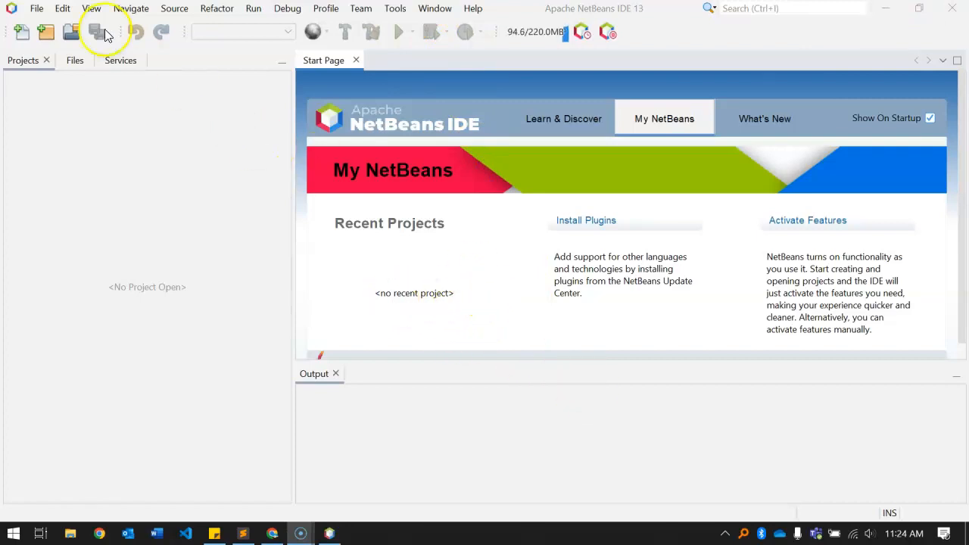
click(32, 66)
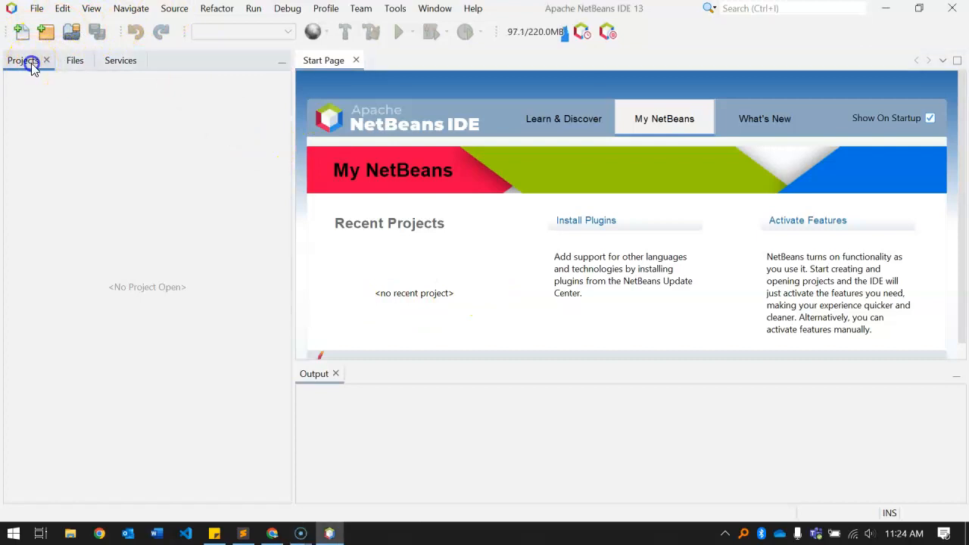
click(79, 62)
click(19, 64)
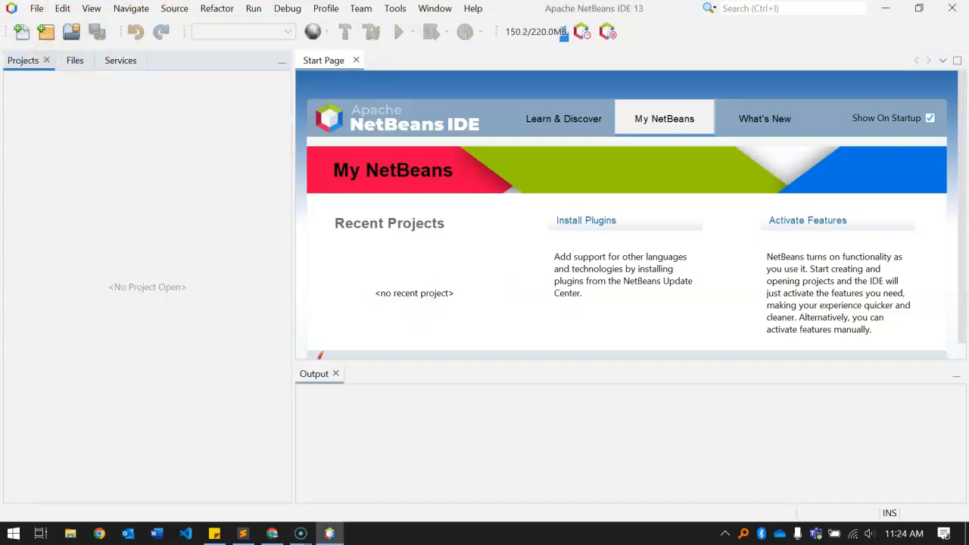
- Start a new Java with Maven project of type Java Application and continue to its name and location settings
click(36, 9)
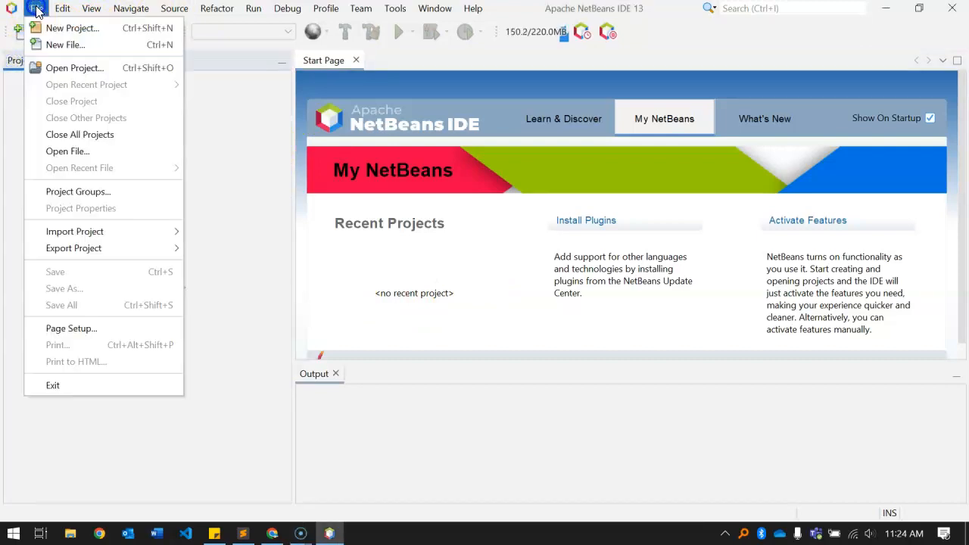
click(76, 34)
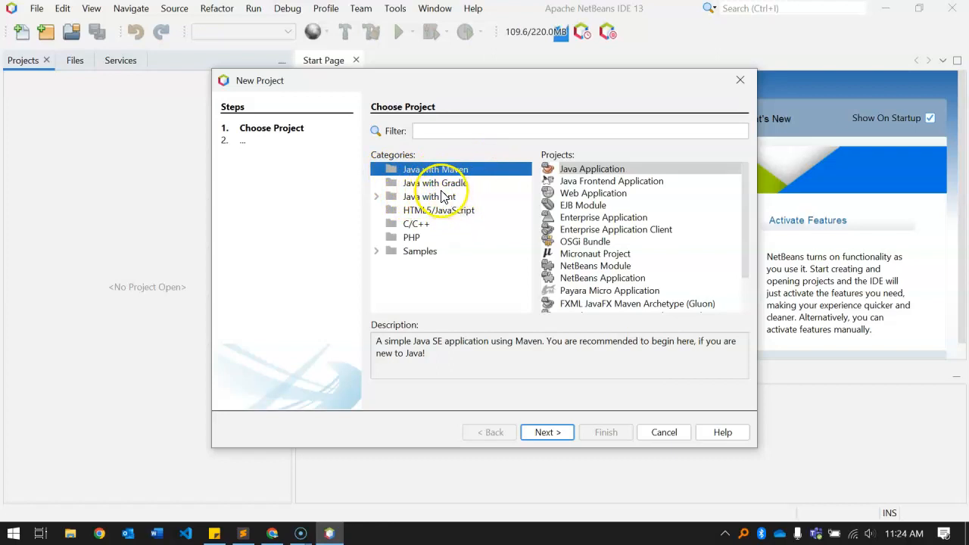
drag(457, 74, 315, 91)
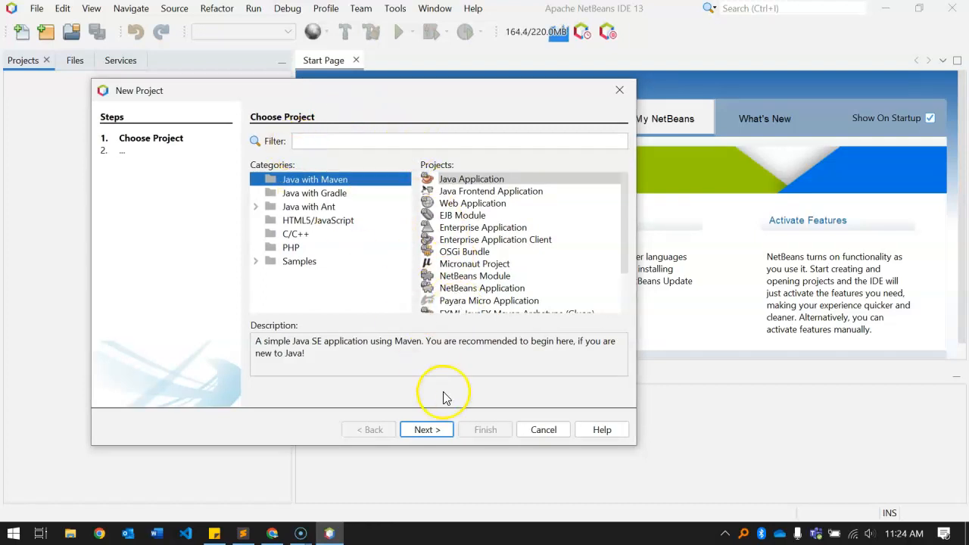
click(430, 428)
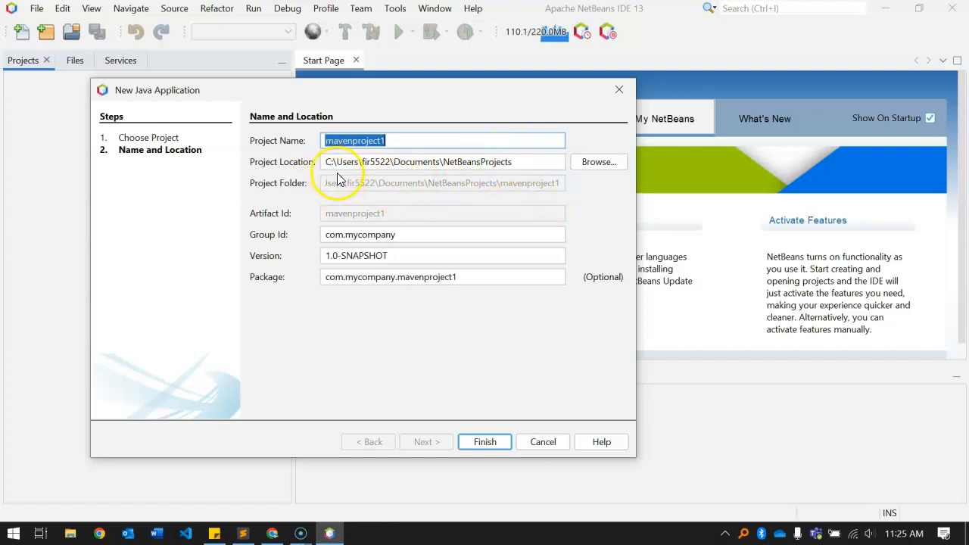
- Set the project location to a java subfolder on the Desktop, keeping the project name mavenproject1
click(374, 161)
double_click(376, 161)
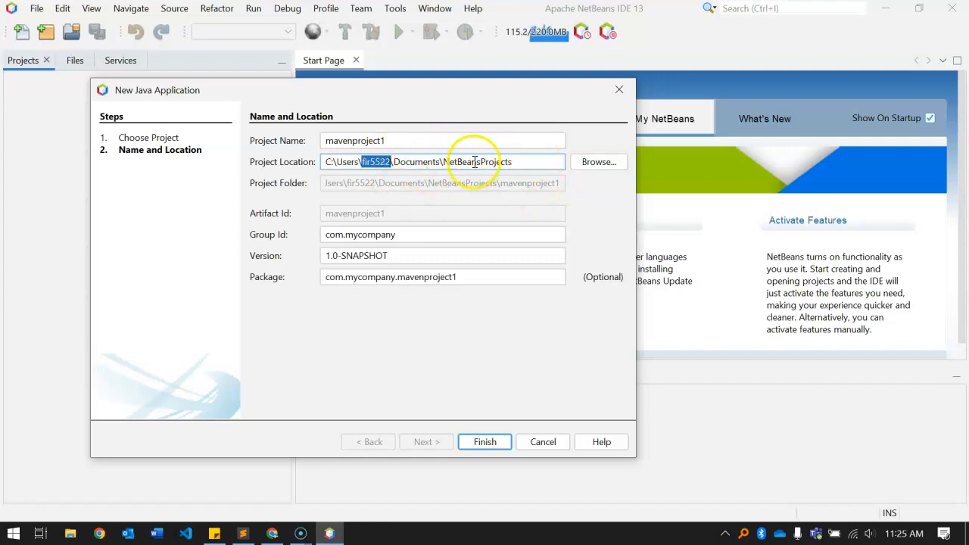
click(594, 165)
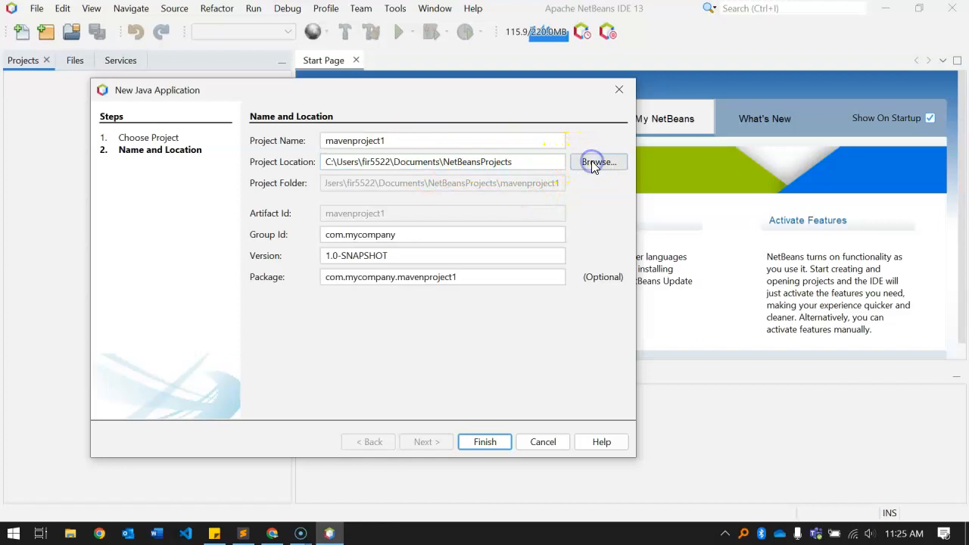
click(273, 210)
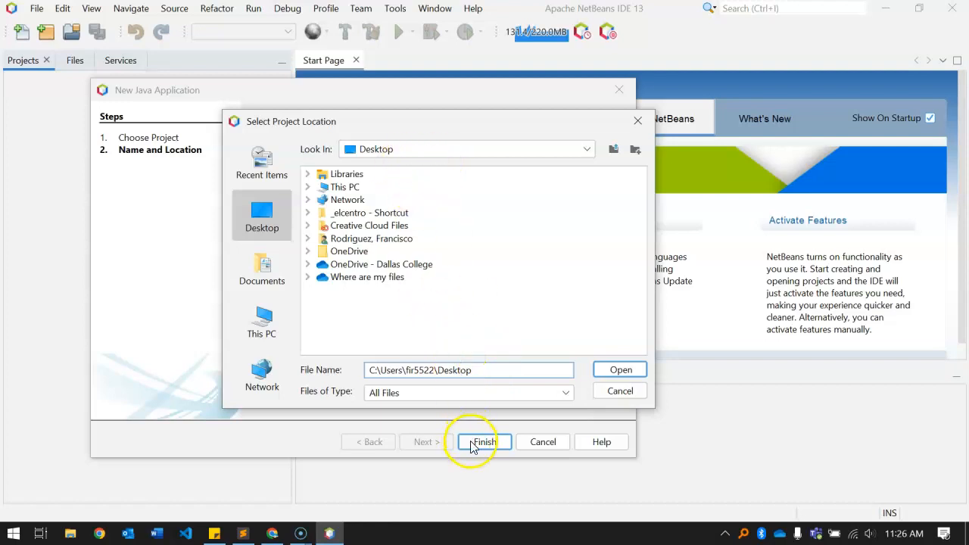
click(492, 453)
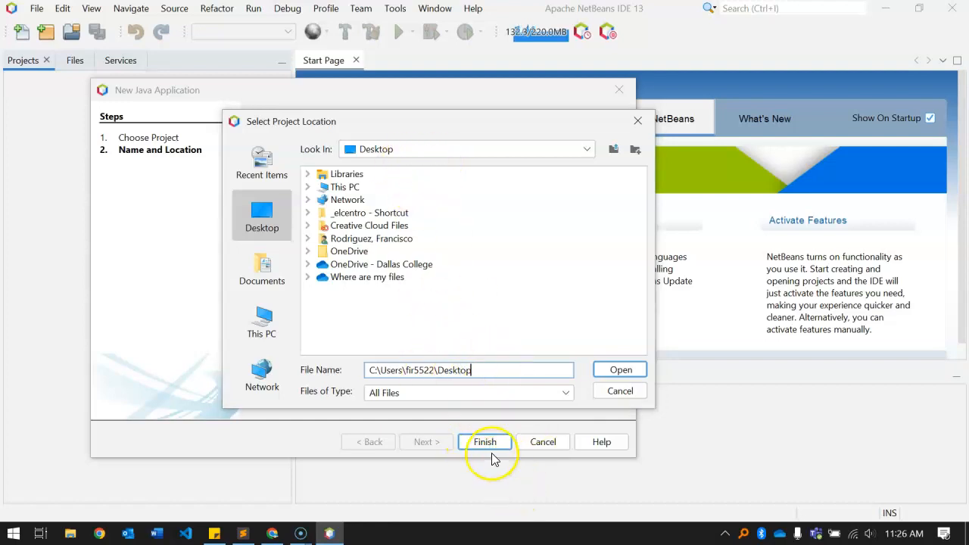
click(619, 370)
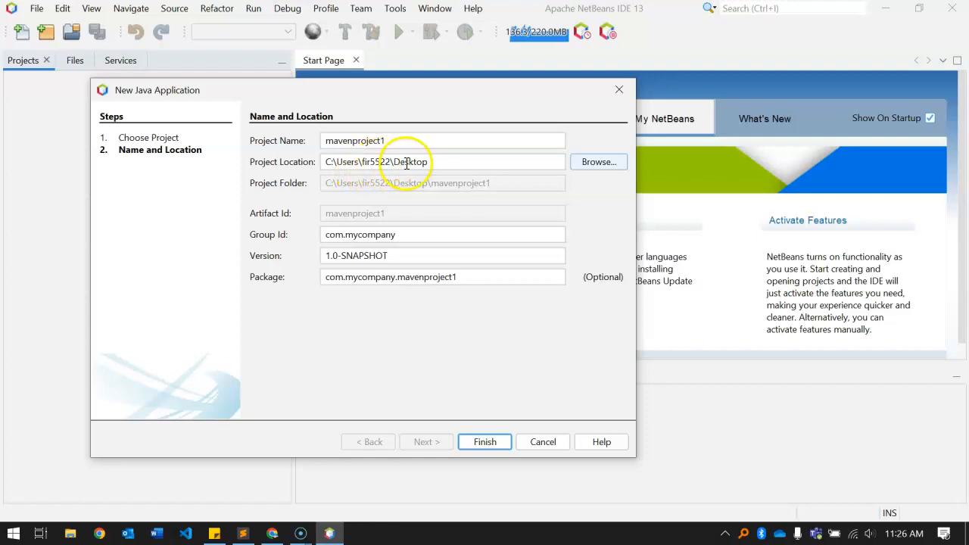
click(448, 156)
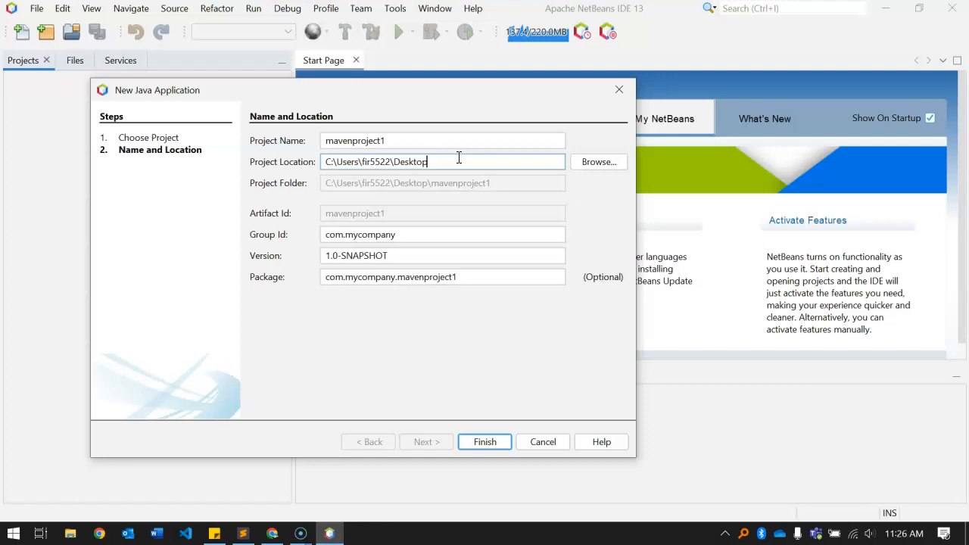
text(\java)
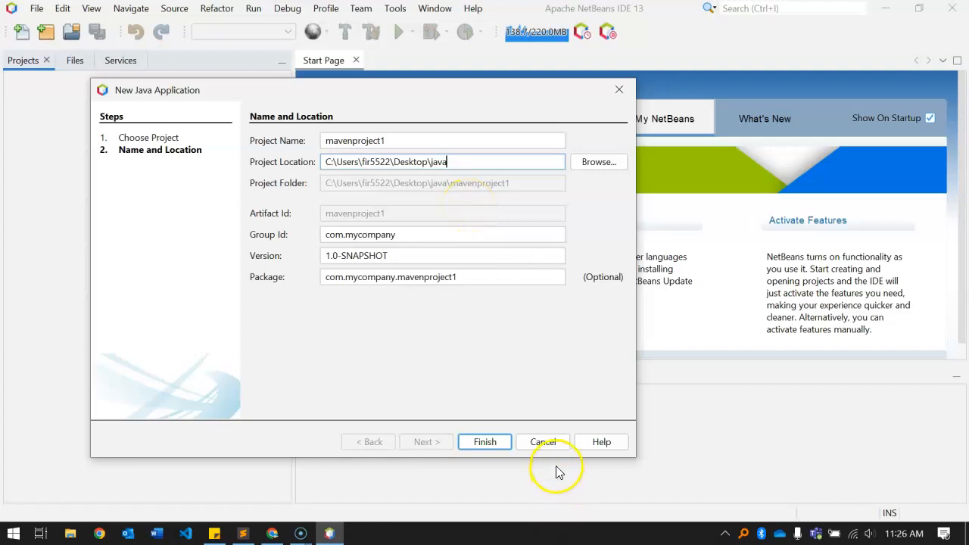
text(\)
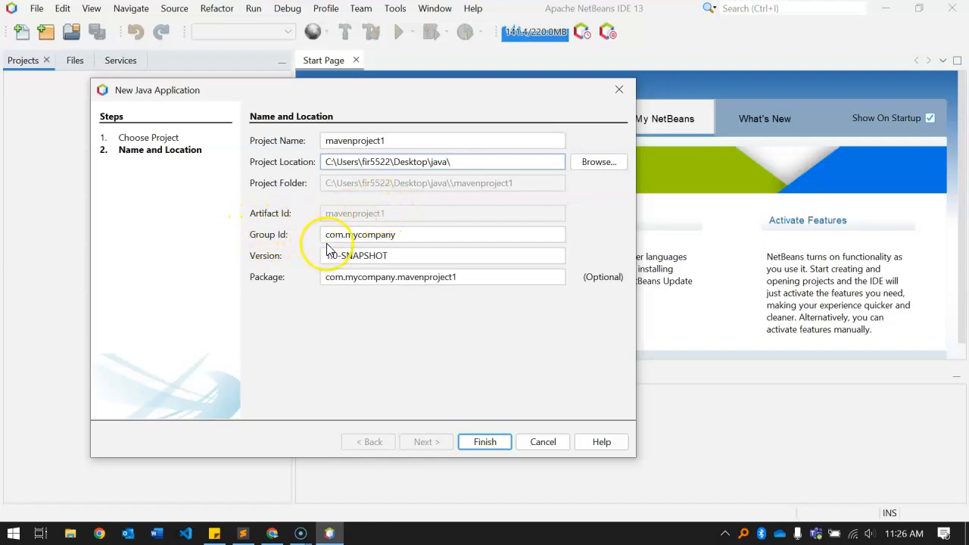
- Set the Group Id to edu.dallascollege and create the project
click(415, 235)
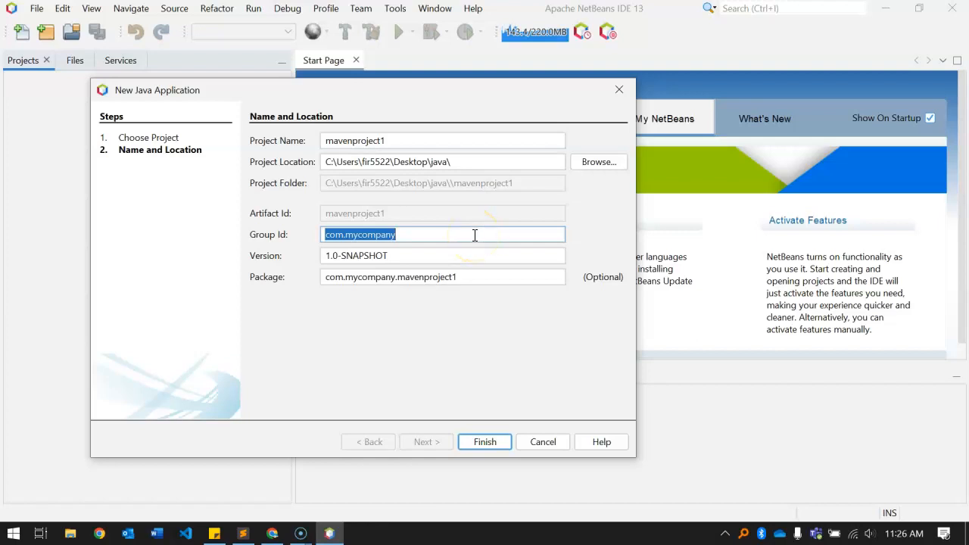
text(edu.dallascollege)
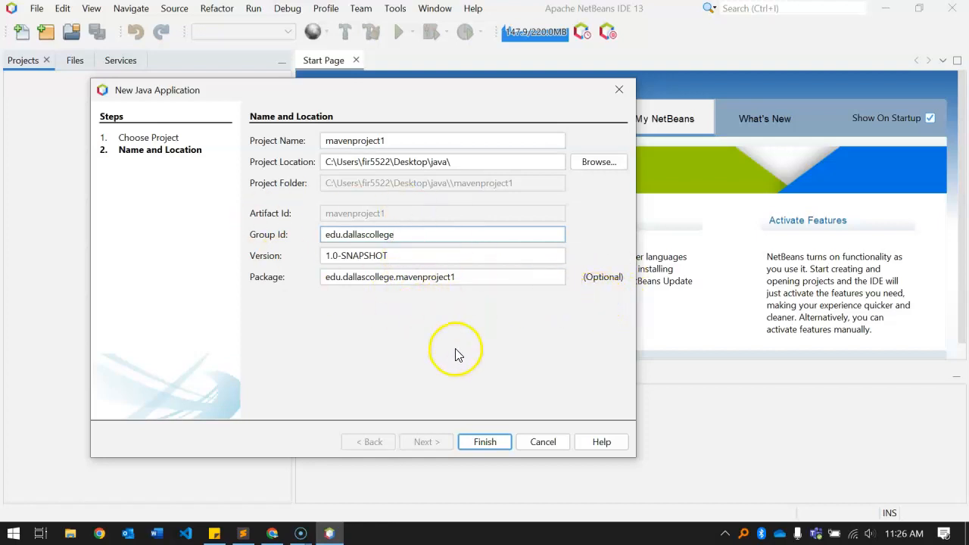
click(490, 442)
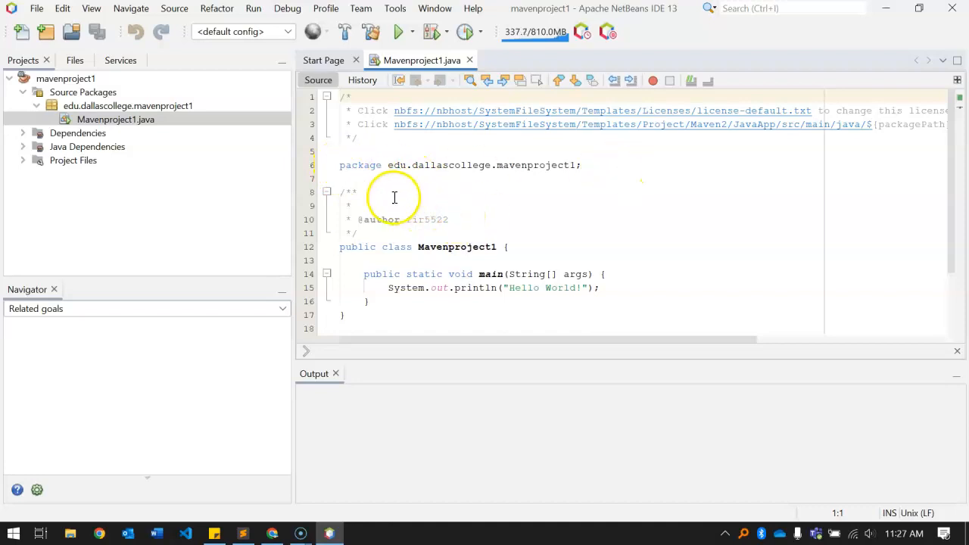
- Look through the code in Mavenproject1.java, run the project and highlight the Hello World! line in its output
click(362, 192)
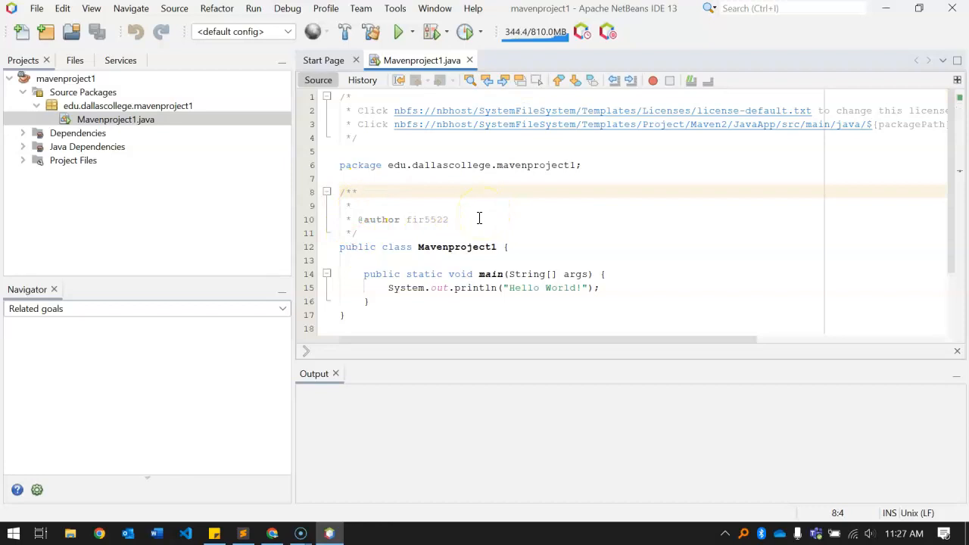
scroll(466, 246, down, 1)
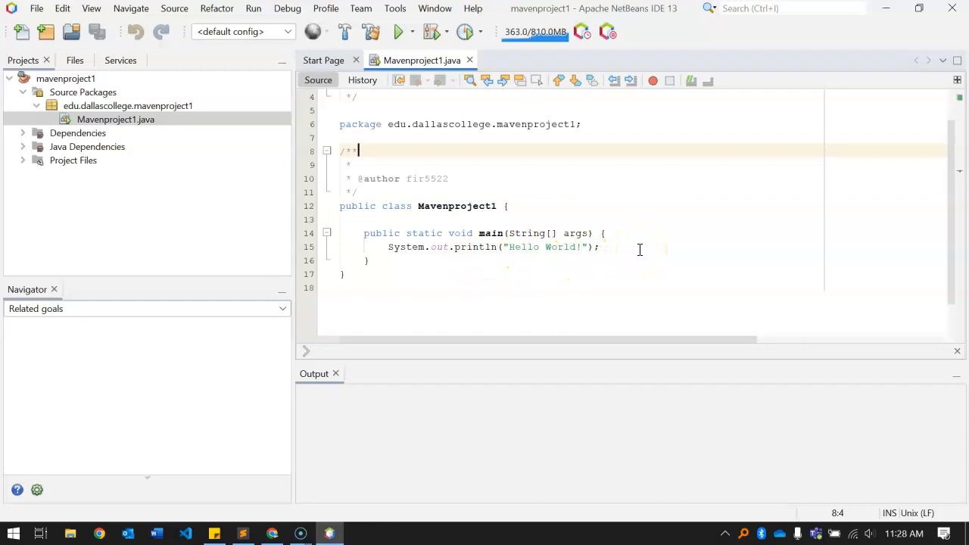
click(400, 36)
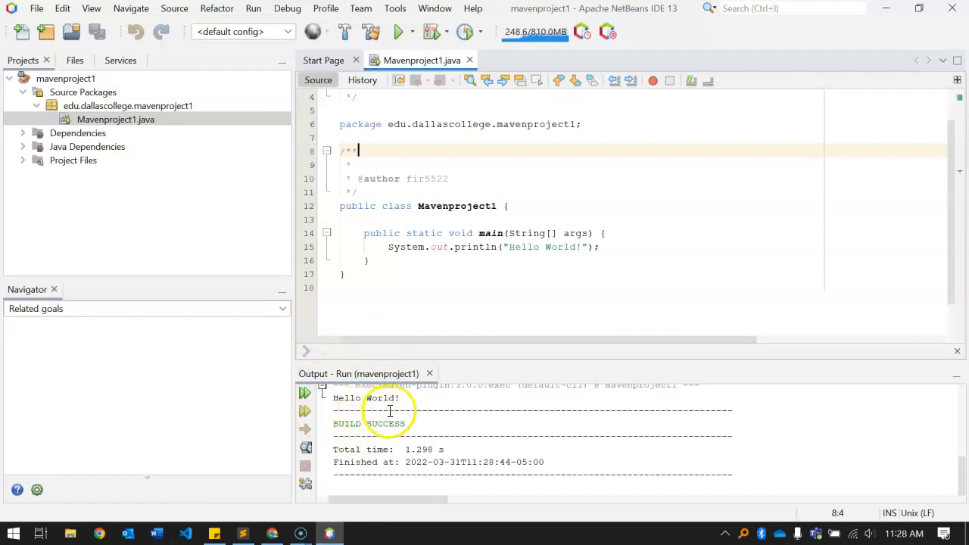
drag(401, 397, 330, 398)
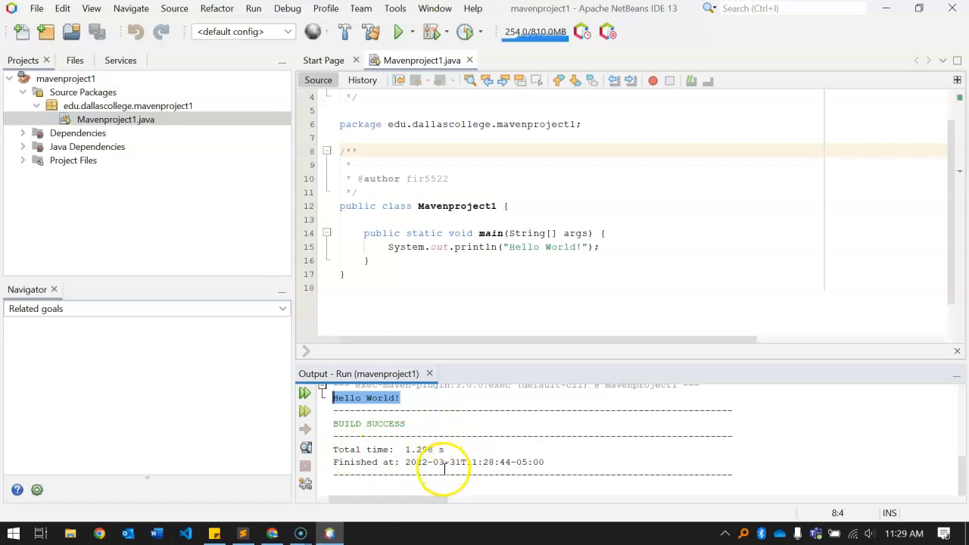
- Change the println text to "Hello World, good morning!" and run the project again
click(571, 247)
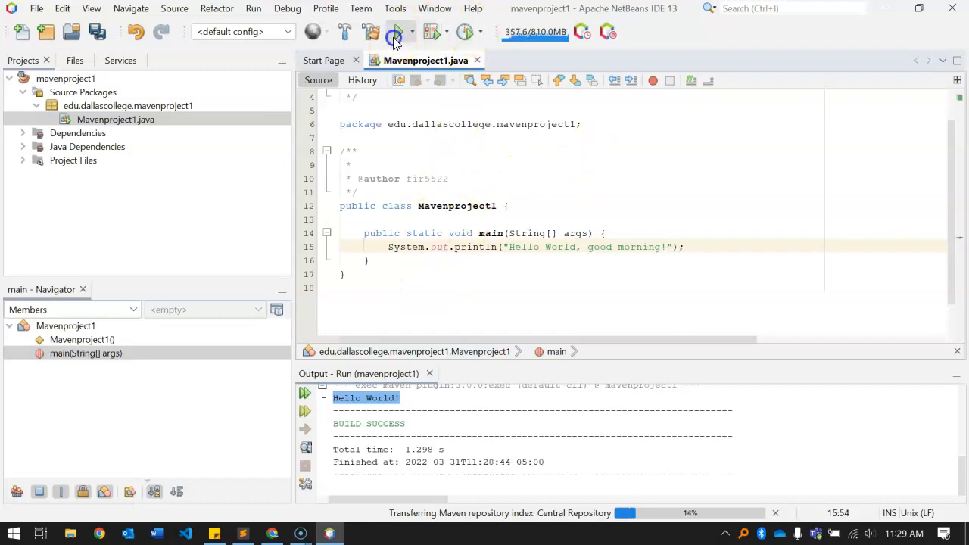
click(395, 36)
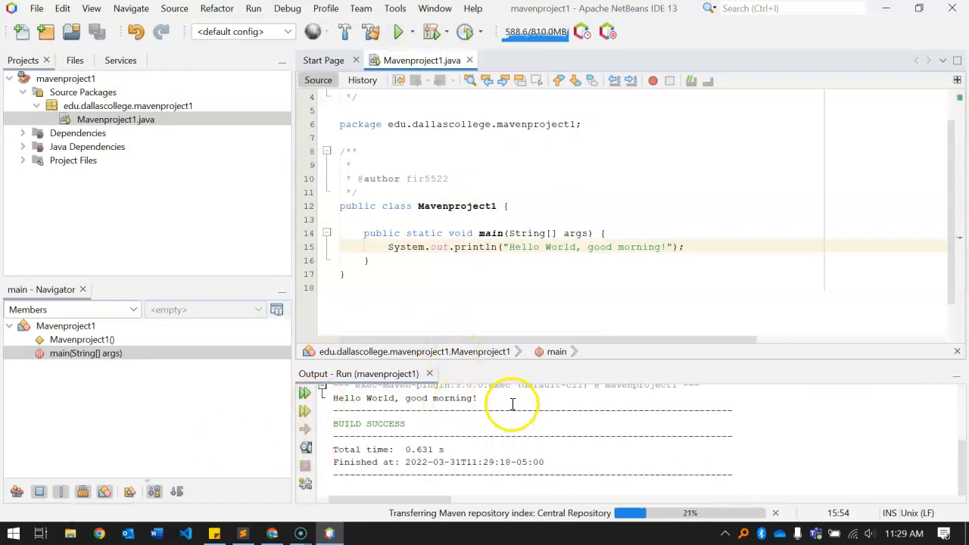
click(37, 9)
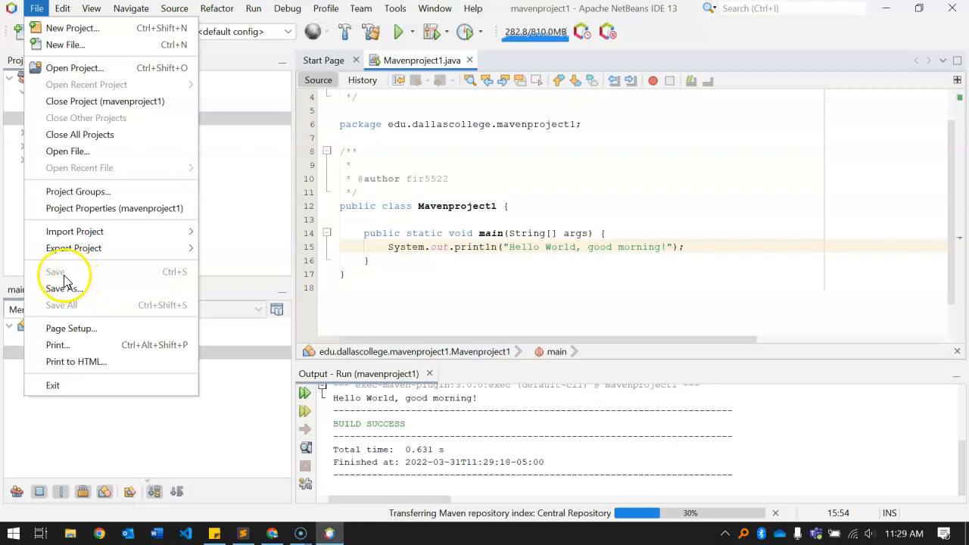
click(923, 51)
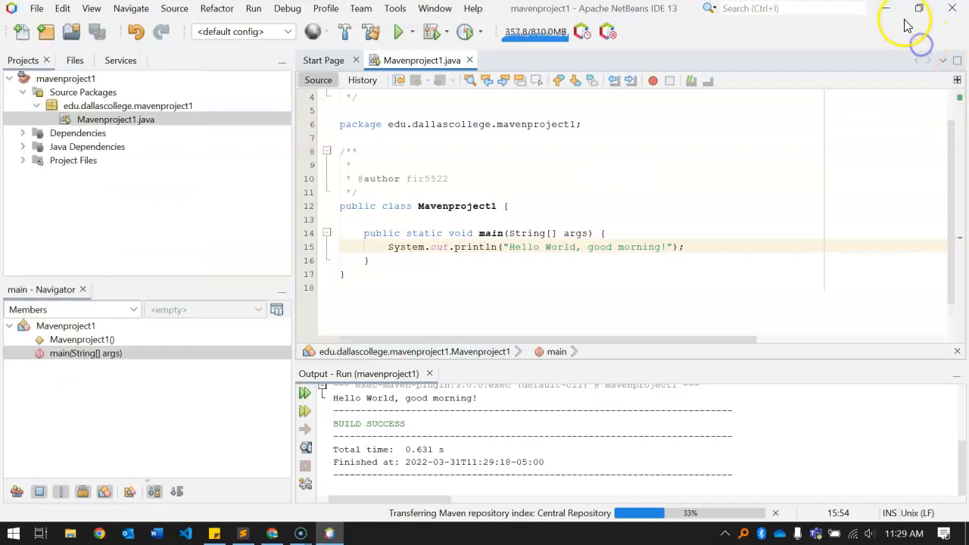
click(962, 10)
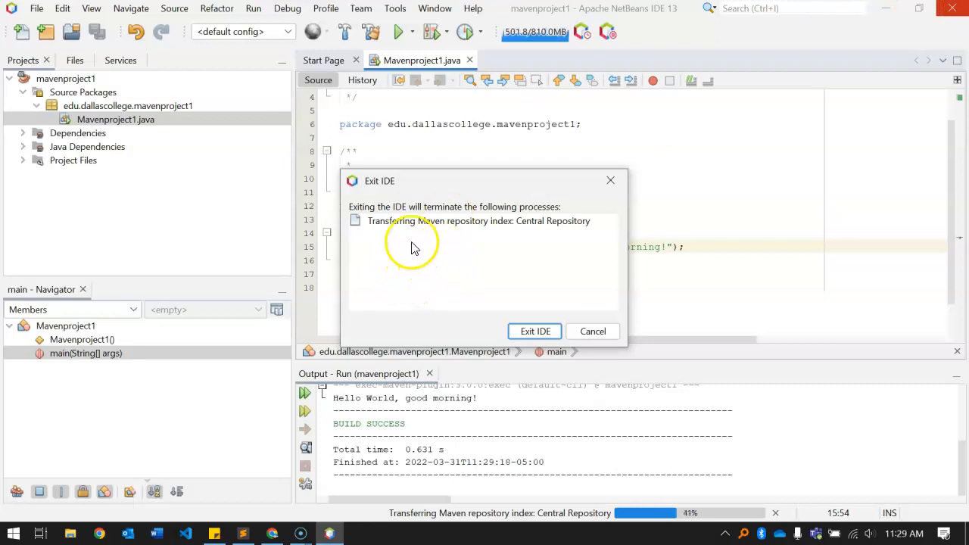
click(593, 331)
- Close the mavenproject1 project and exit the IDE, accepting that the Maven index transfer is terminated
click(38, 11)
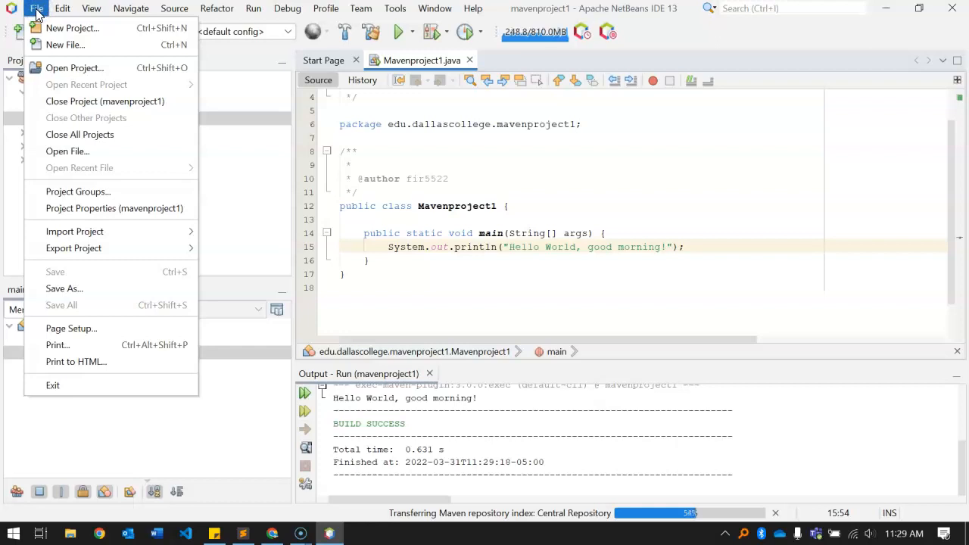
click(76, 103)
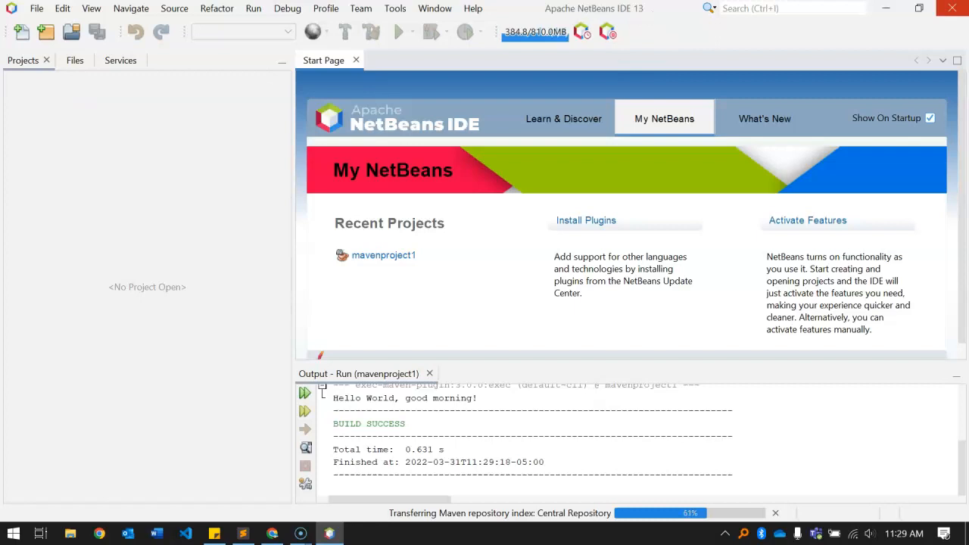
click(952, 9)
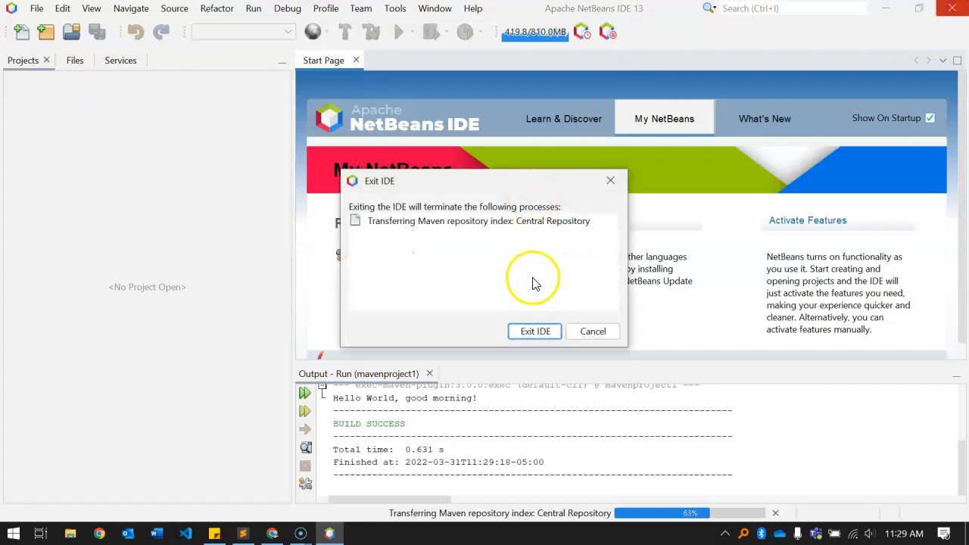
click(549, 334)
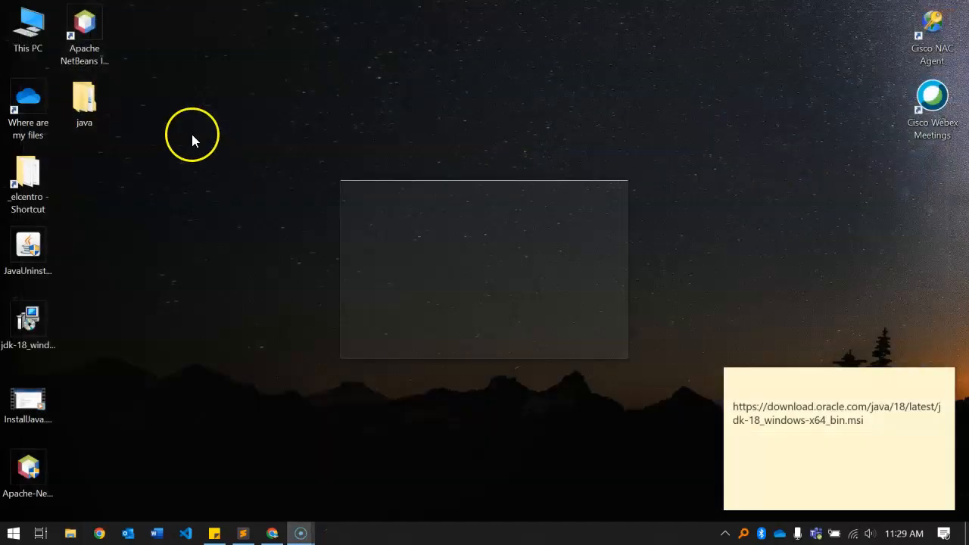
- Open the Desktop's java folder and browse through mavenproject1, src, main, java, edu and dallascollege to the inner mavenproject1 folder
double_click(88, 99)
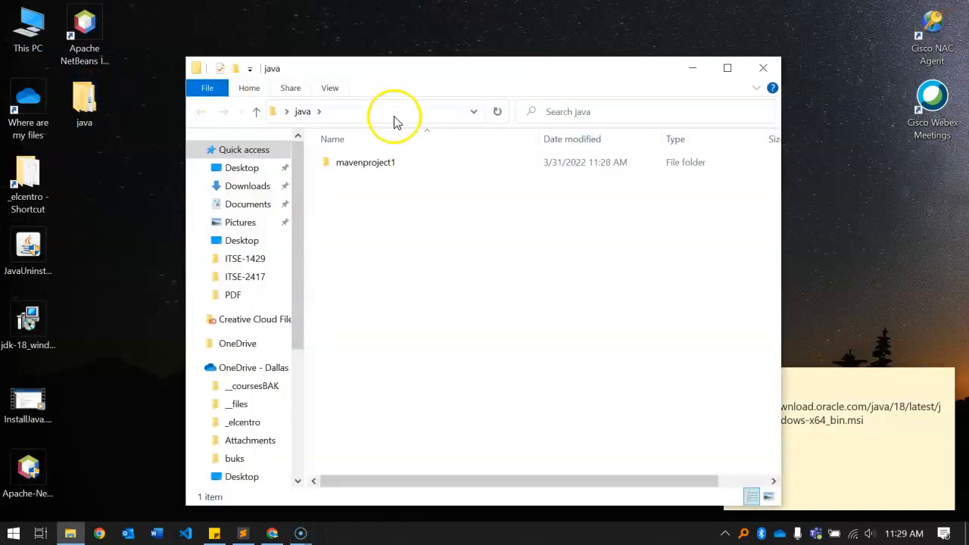
double_click(383, 166)
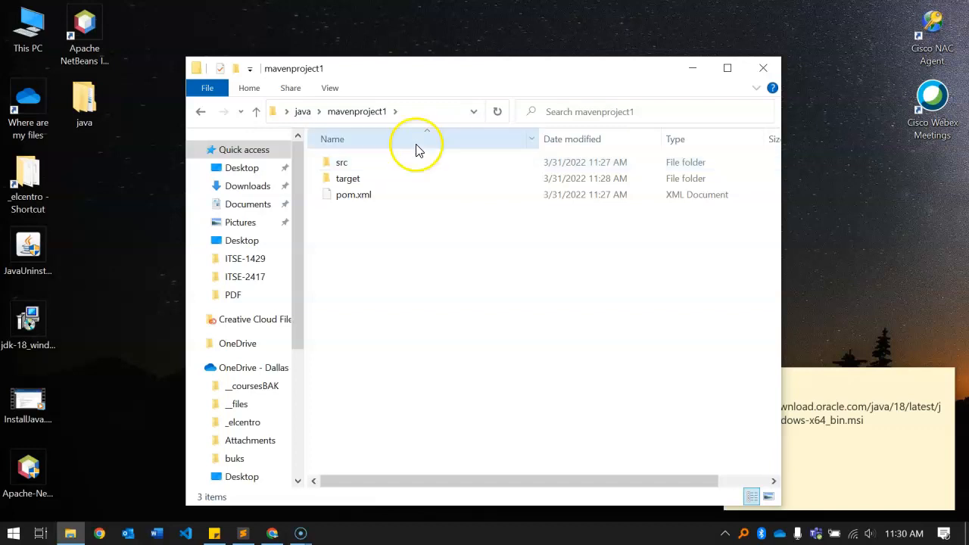
double_click(349, 163)
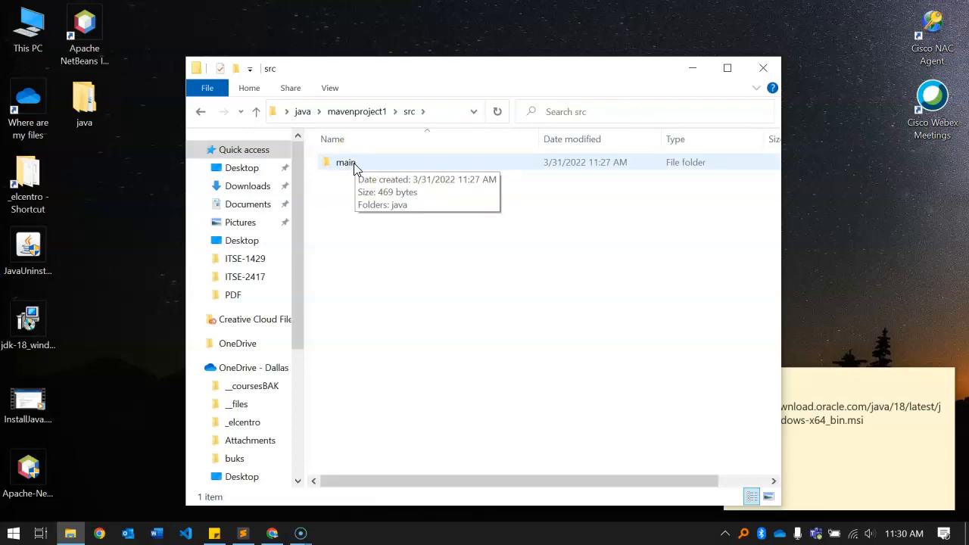
double_click(348, 163)
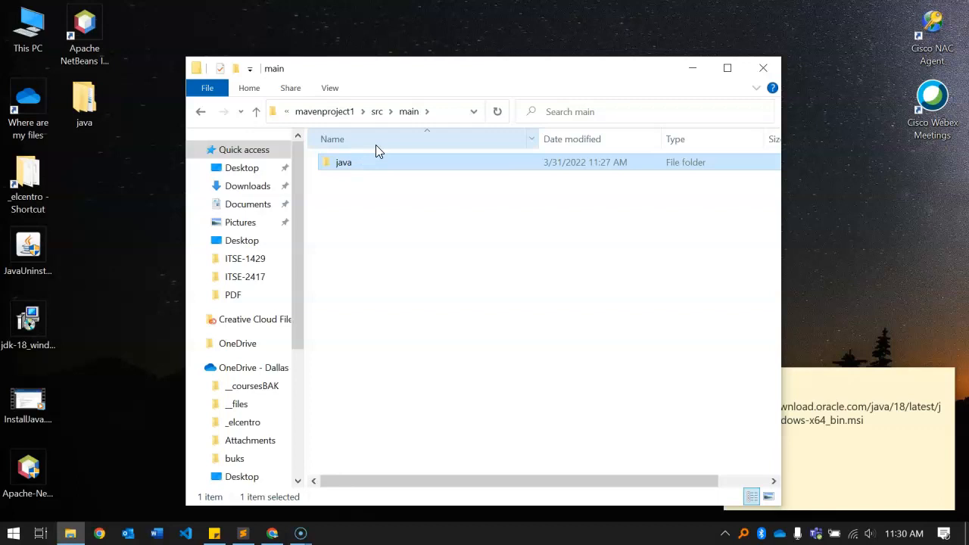
double_click(384, 162)
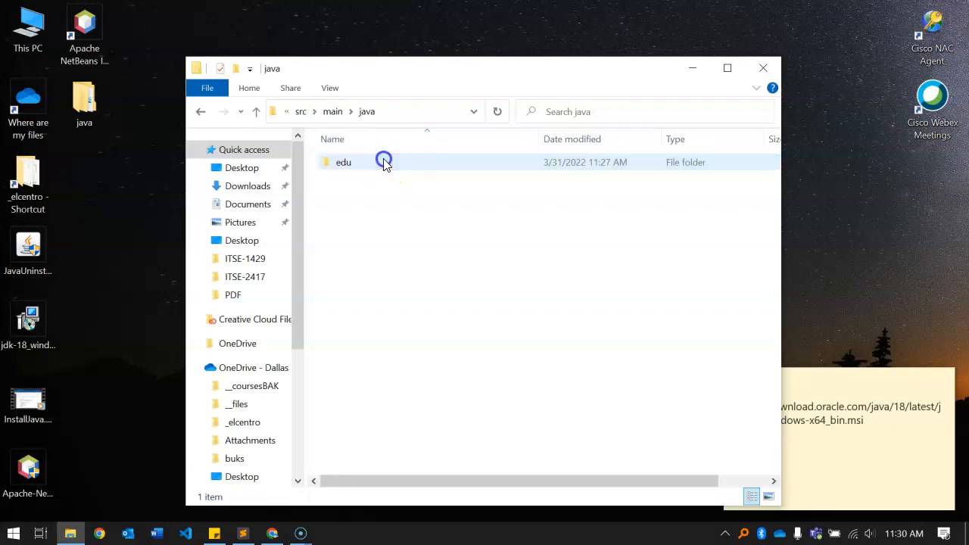
click(345, 168)
double_click(346, 168)
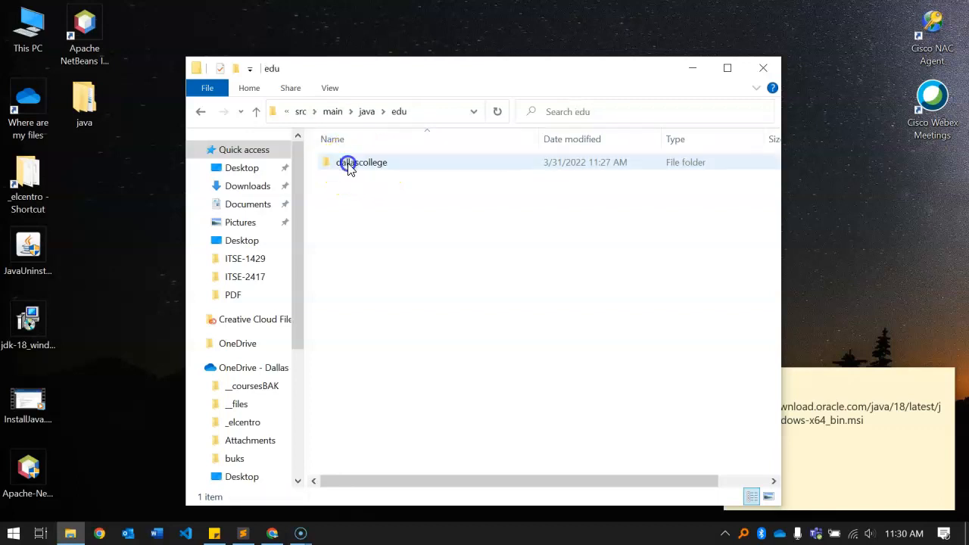
double_click(365, 171)
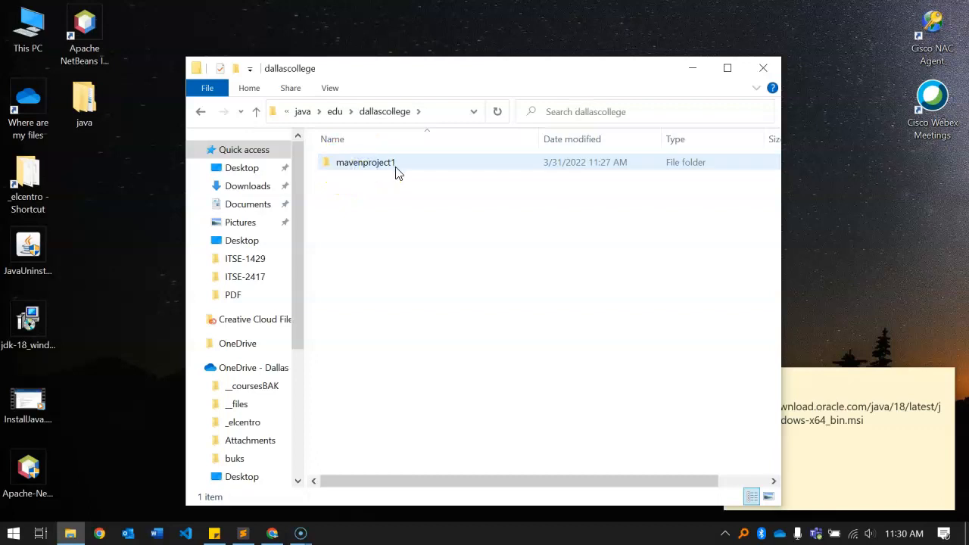
double_click(397, 172)
click(346, 173)
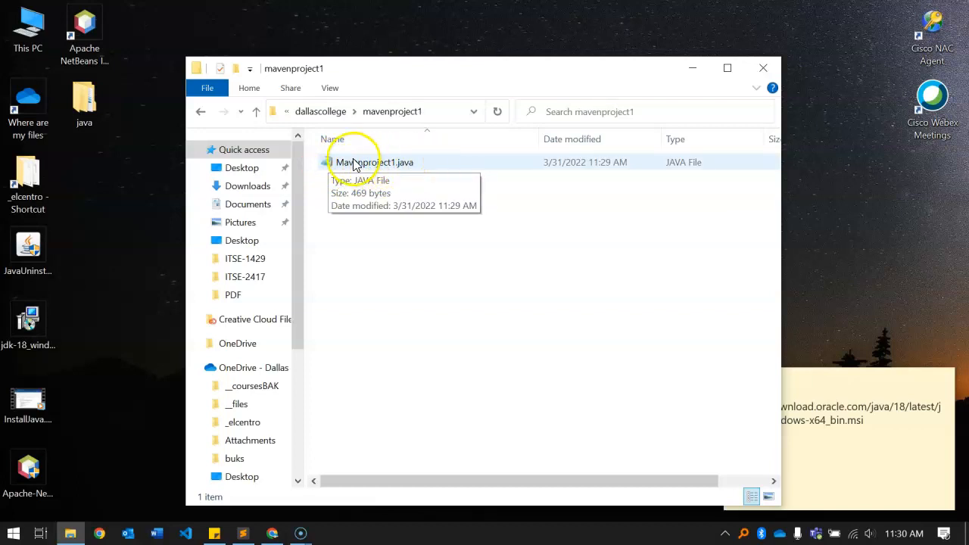
- Open Mavenproject1.java in Notepad, look over its source code and close the file
click(388, 164)
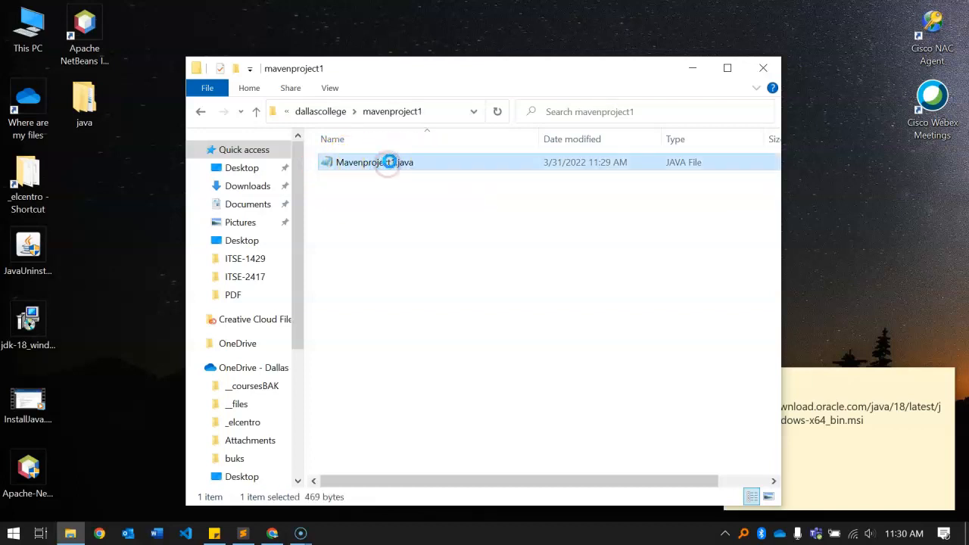
right_click(387, 162)
click(430, 175)
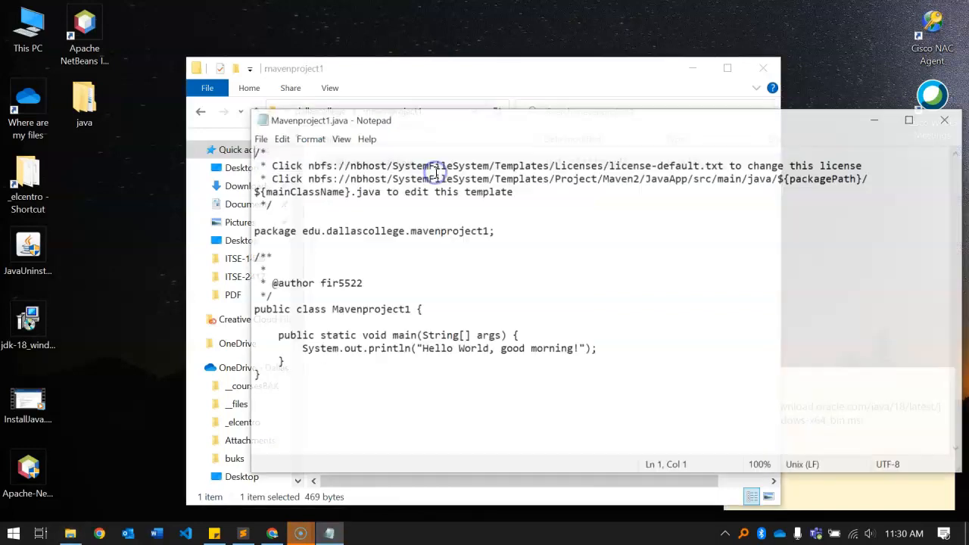
drag(568, 127, 388, 93)
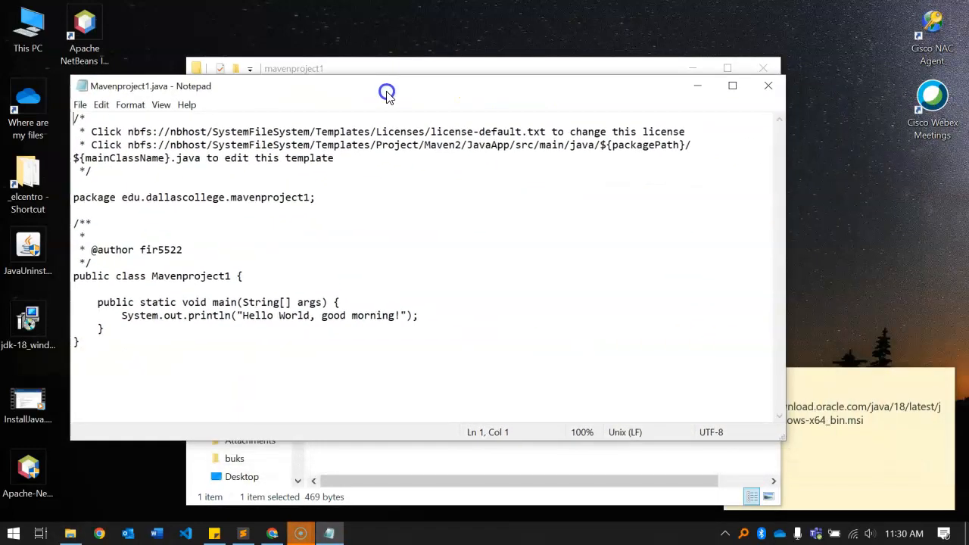
click(769, 94)
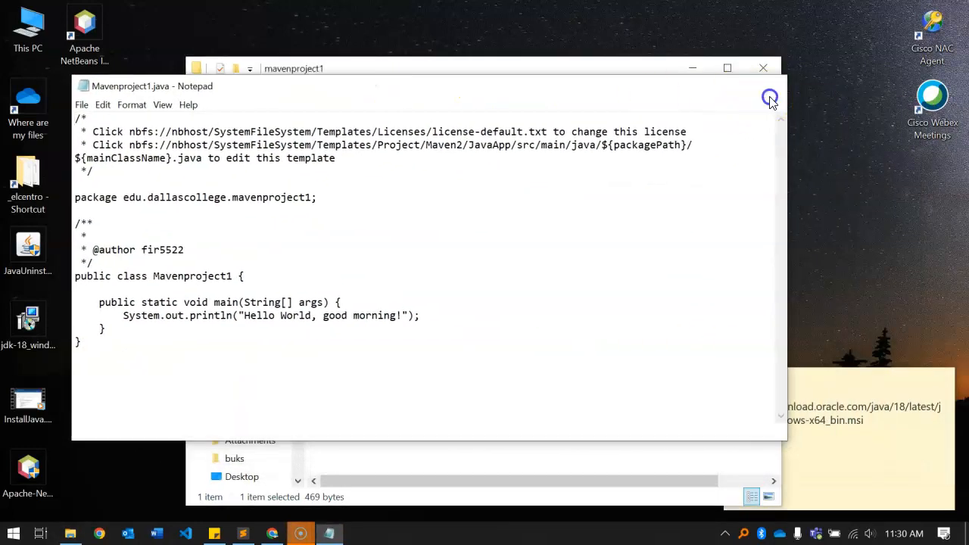